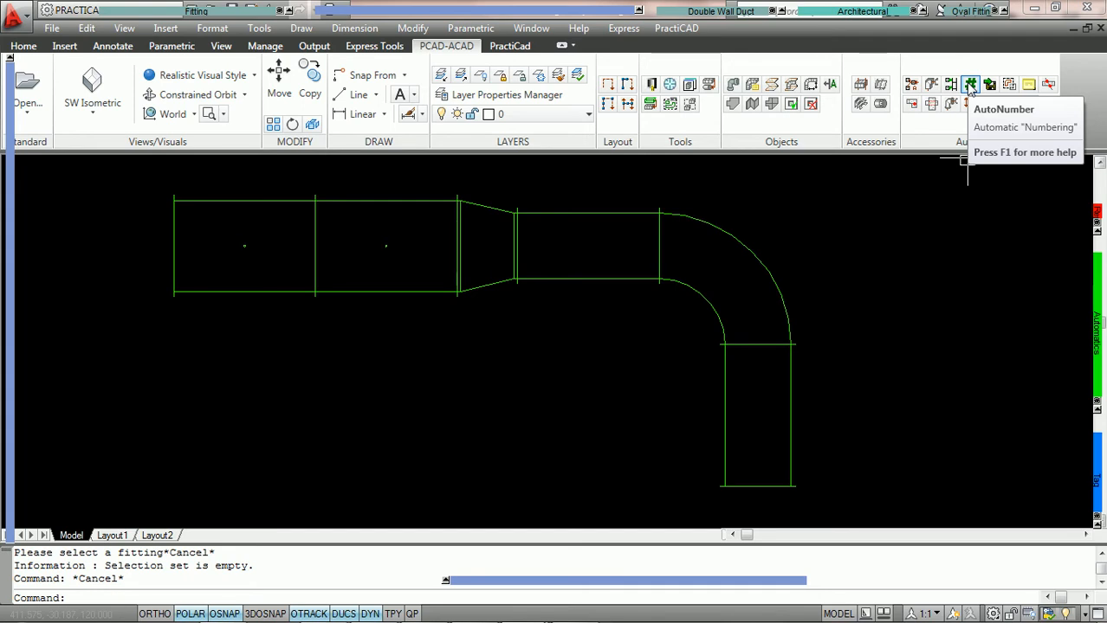
Open AutoNumber and review its selection, conditions, placement and tag settings
mouse_move(1094, 342)
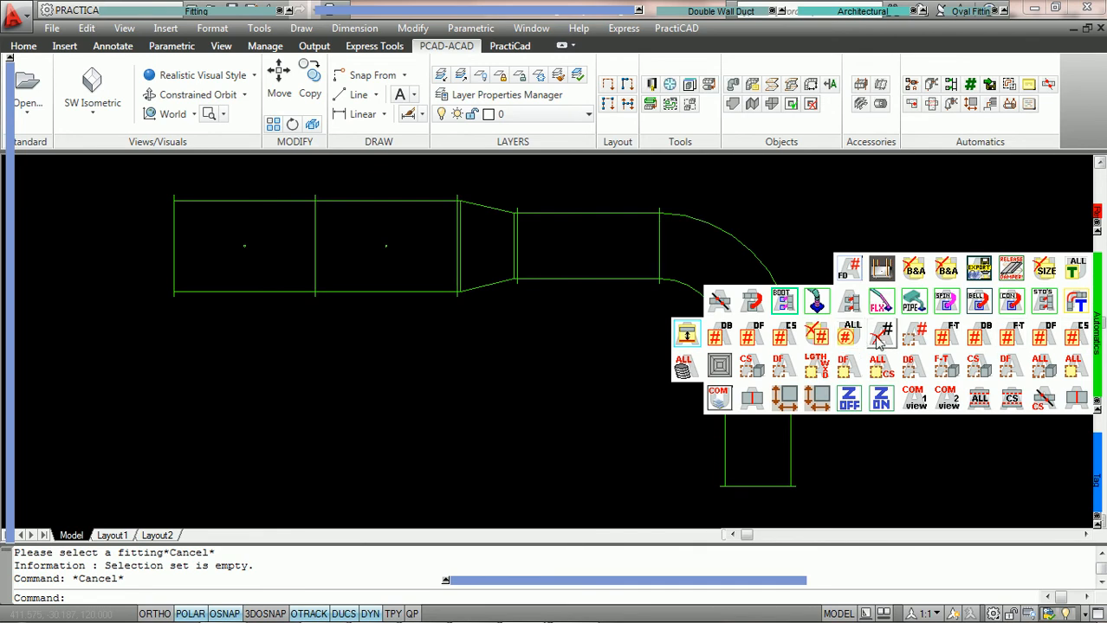
left_click(971, 86)
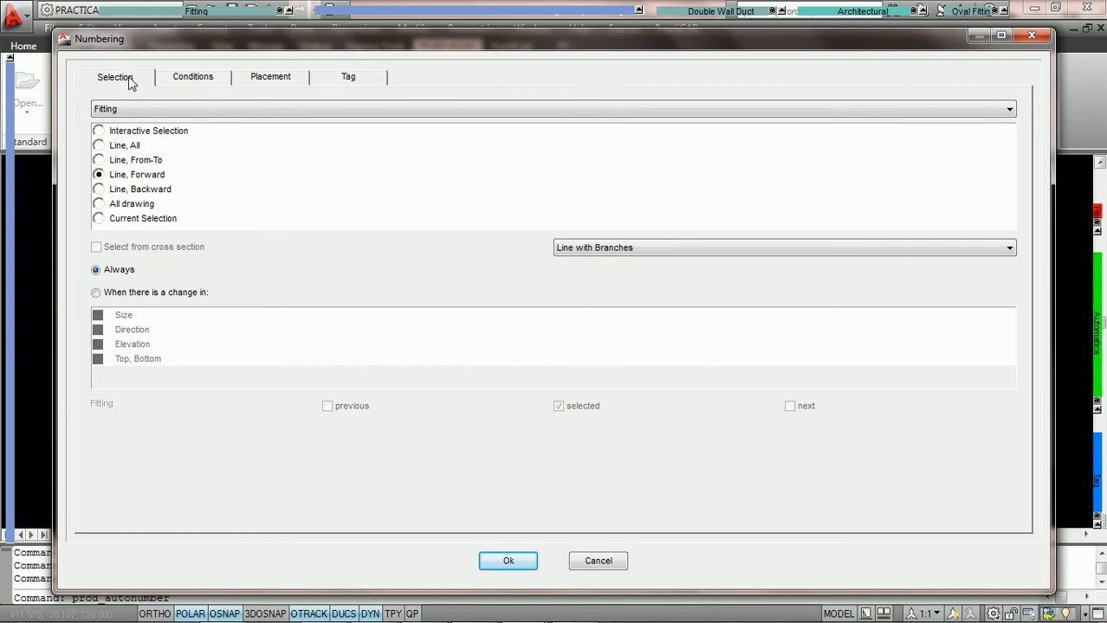
left_click(205, 80)
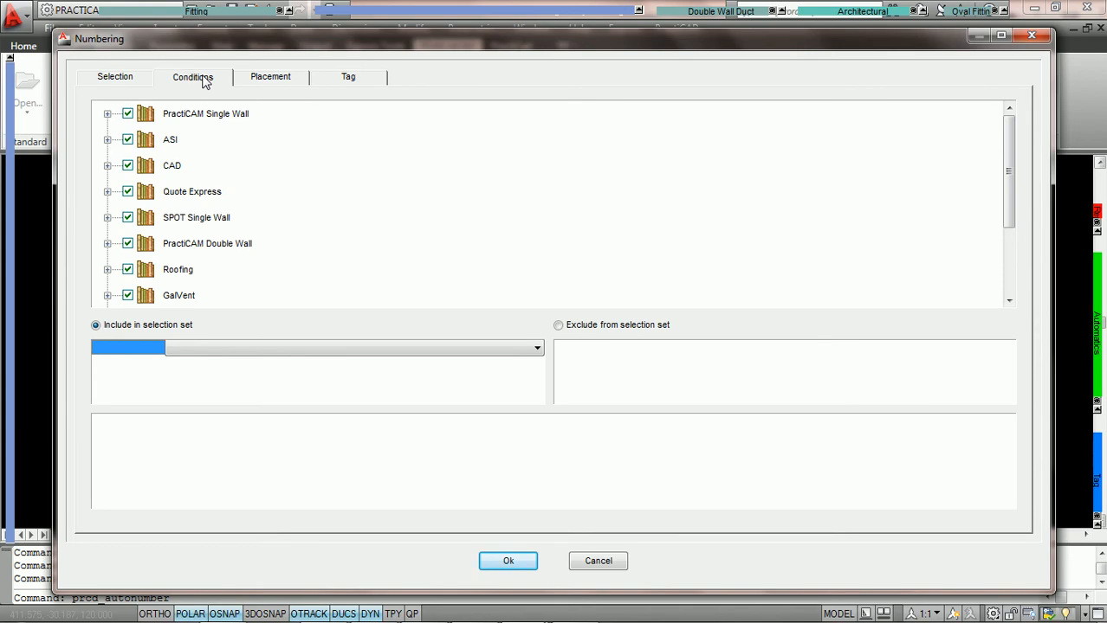
left_click(271, 81)
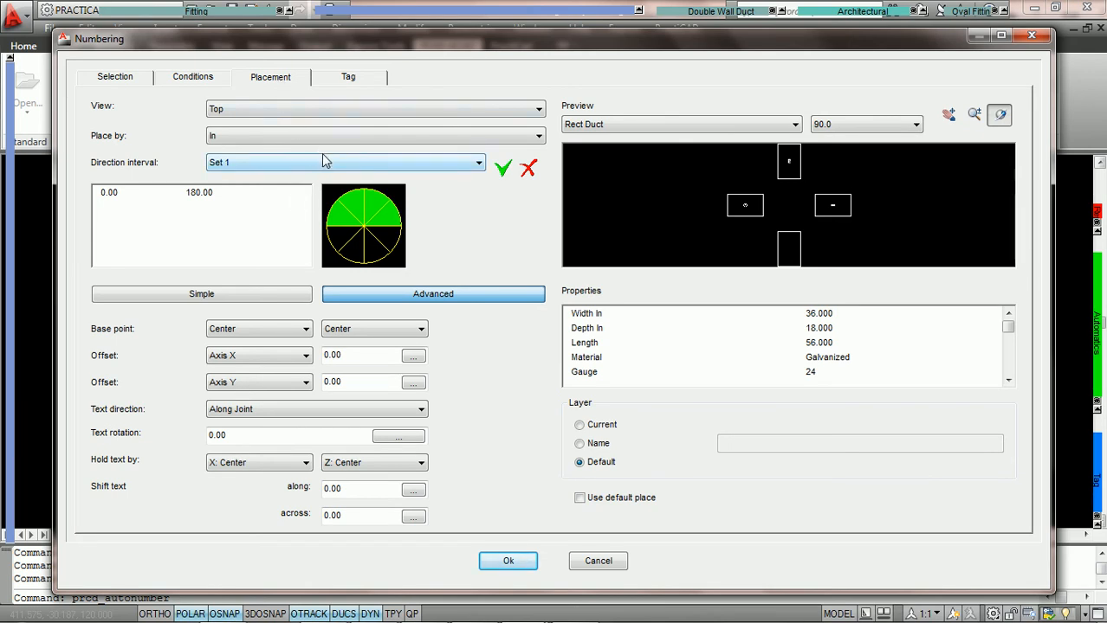
left_click(359, 80)
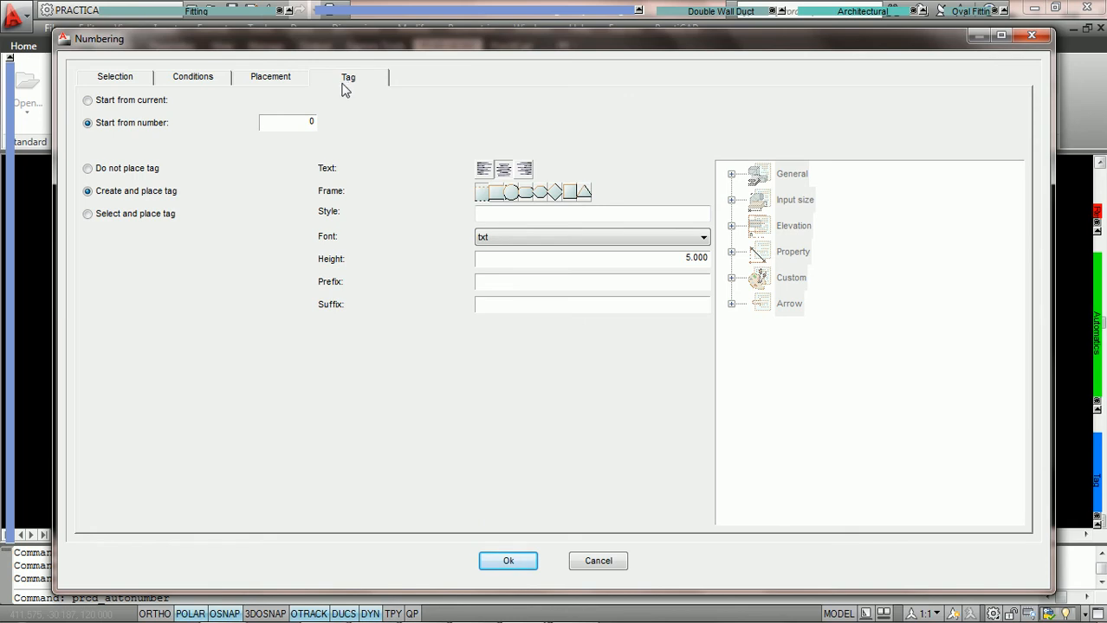
left_click(122, 83)
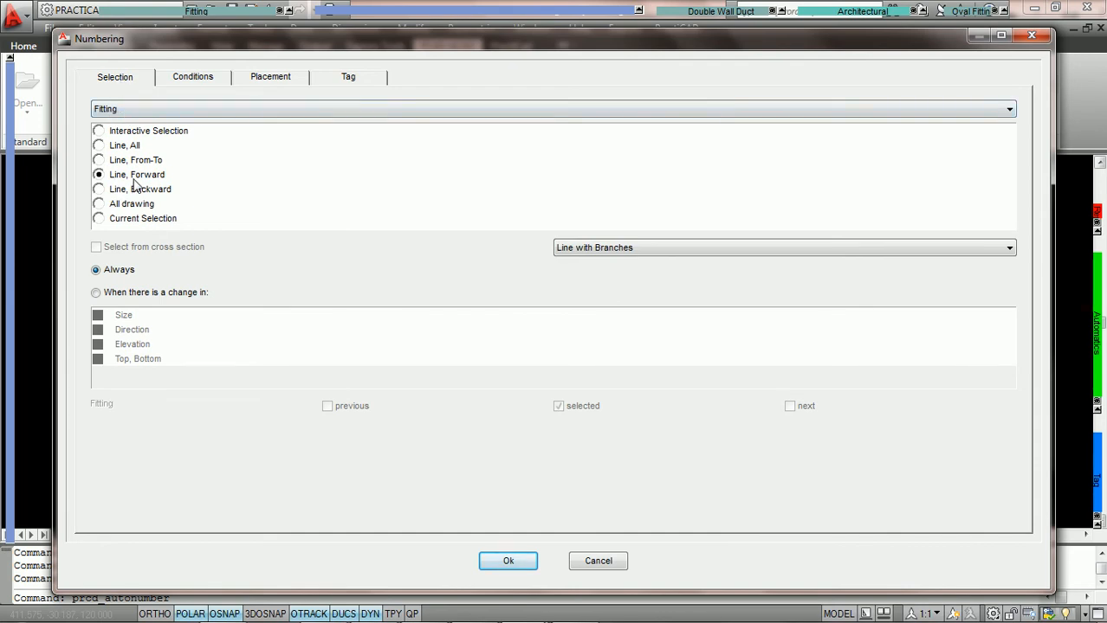
left_click(192, 78)
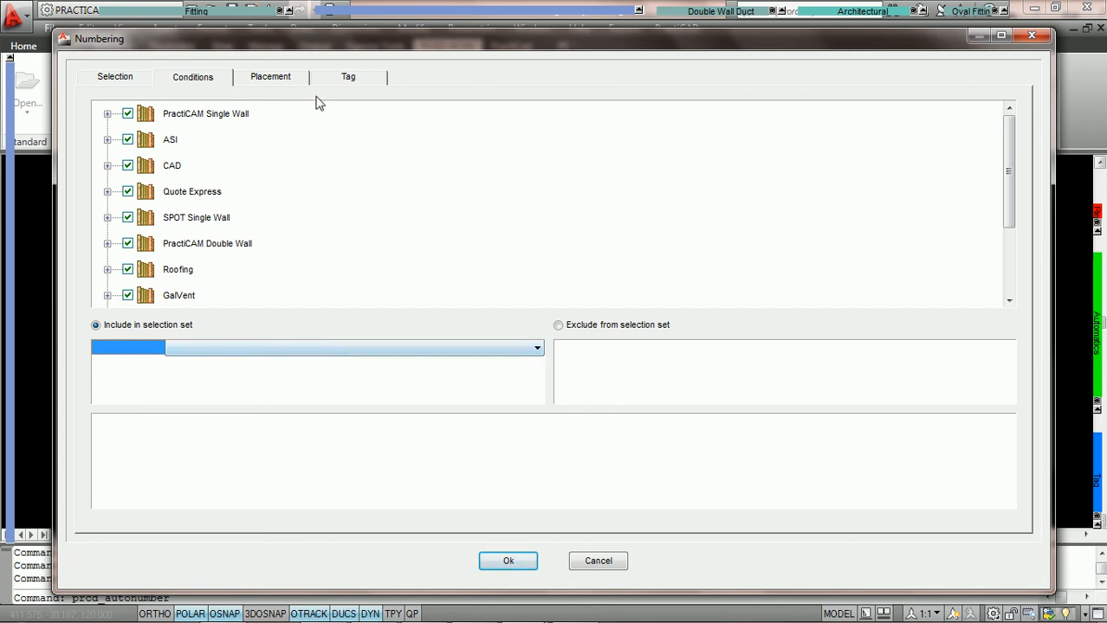
Clear the direction interval for tag placement and set the text direction to Left - Right
left_click(270, 78)
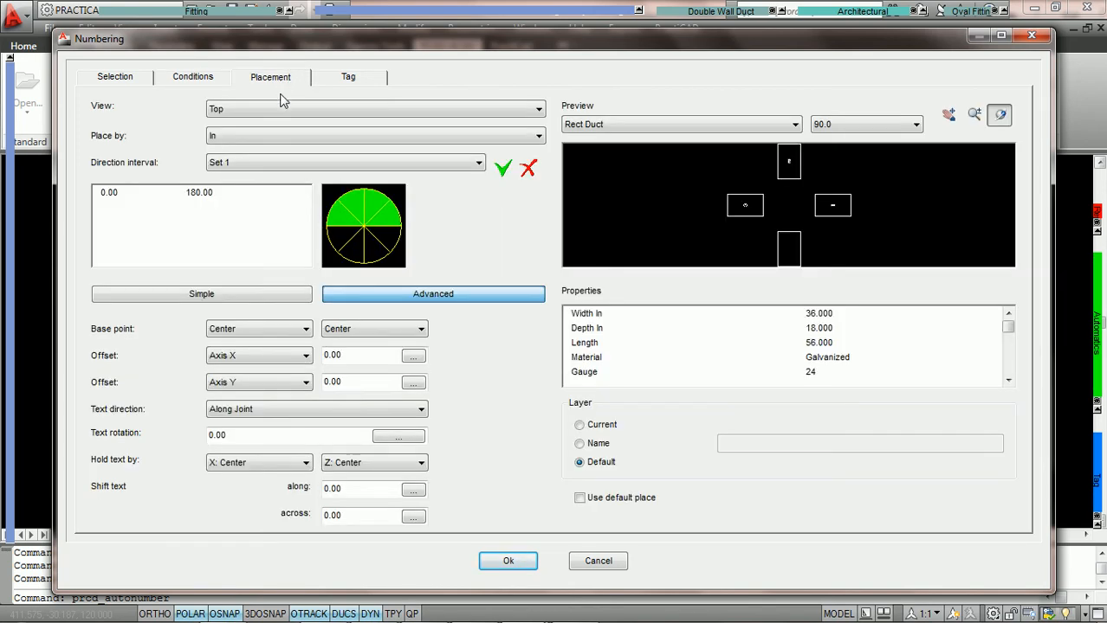
left_click(347, 221)
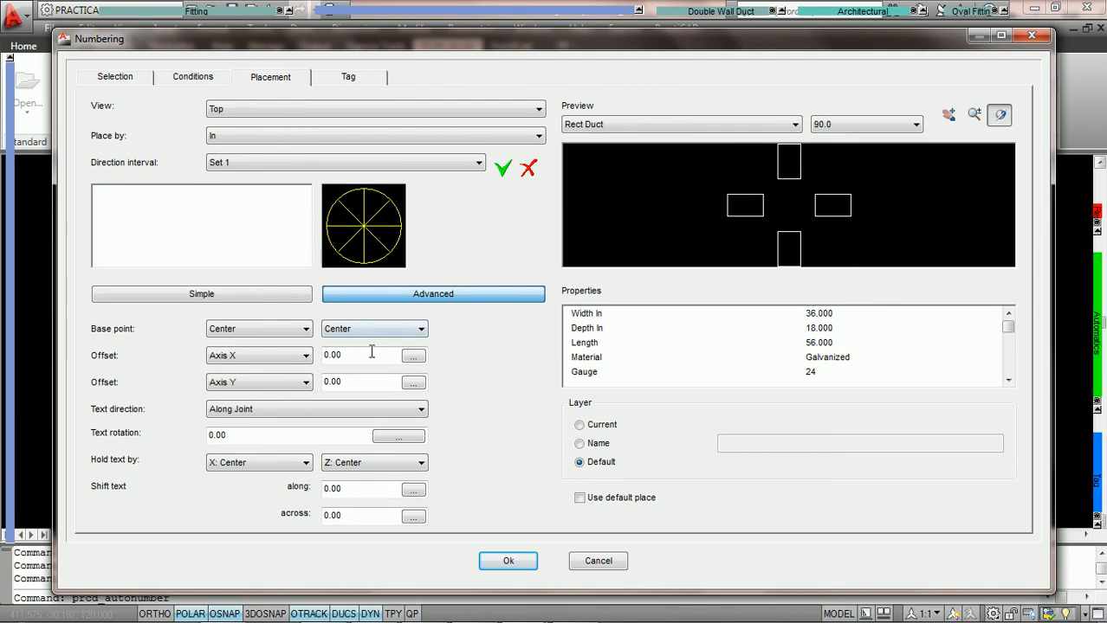
left_click(362, 409)
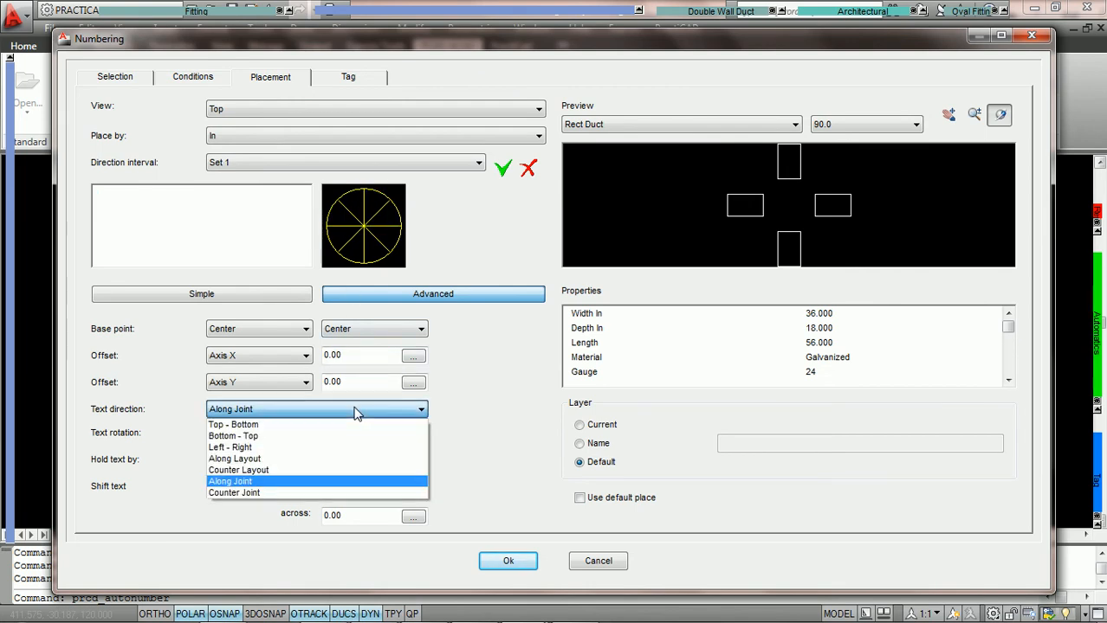
left_click(264, 447)
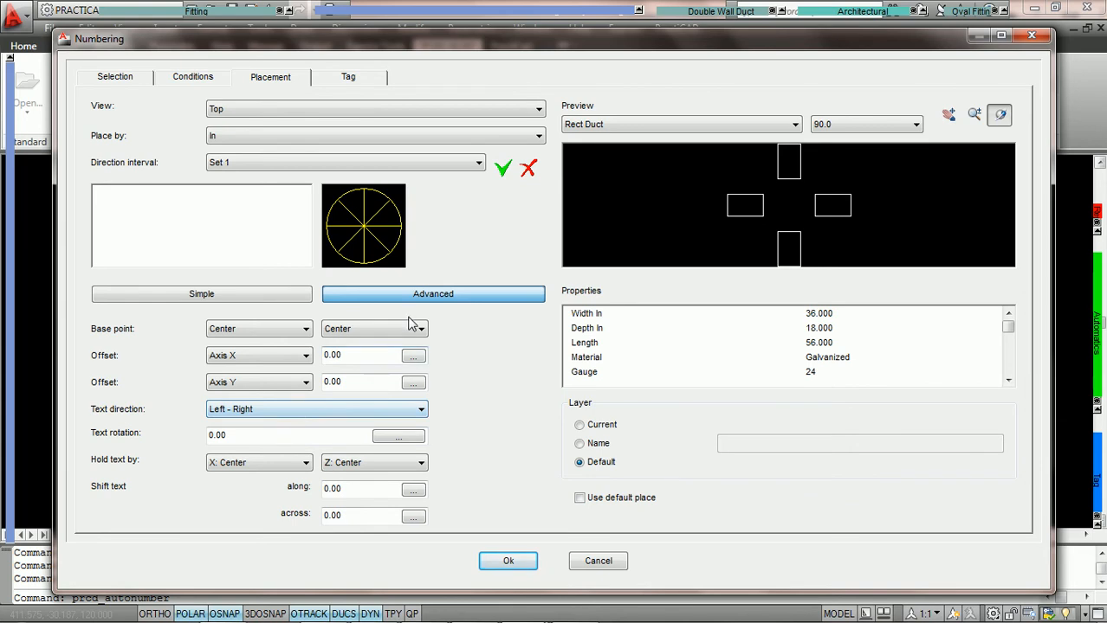
Set the tag numbering to start from the current piece number
left_click(356, 81)
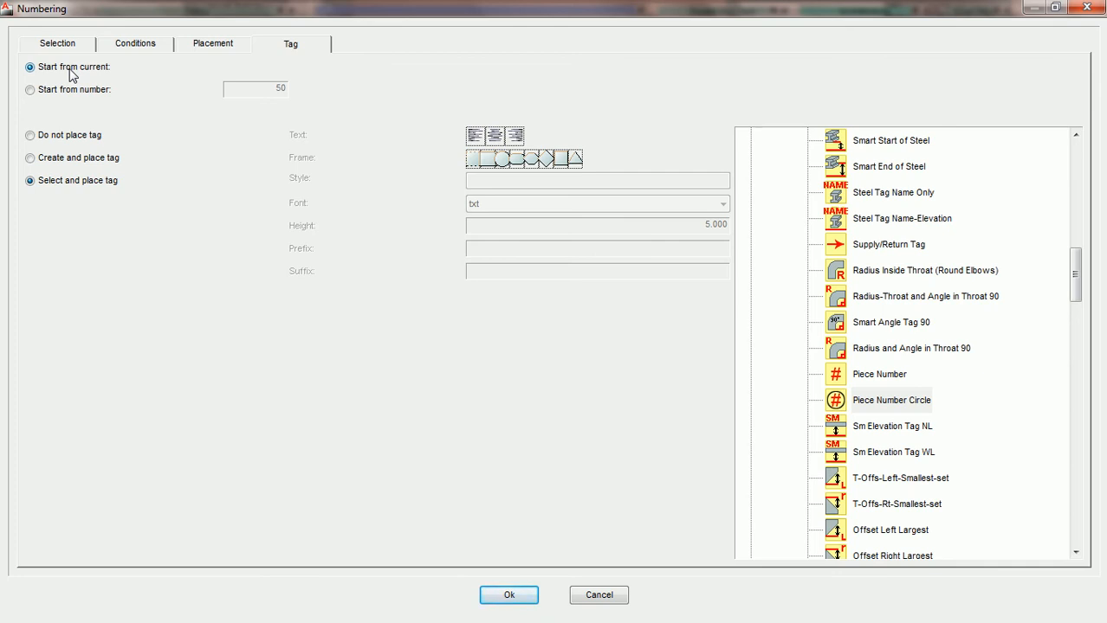
left_click(30, 90)
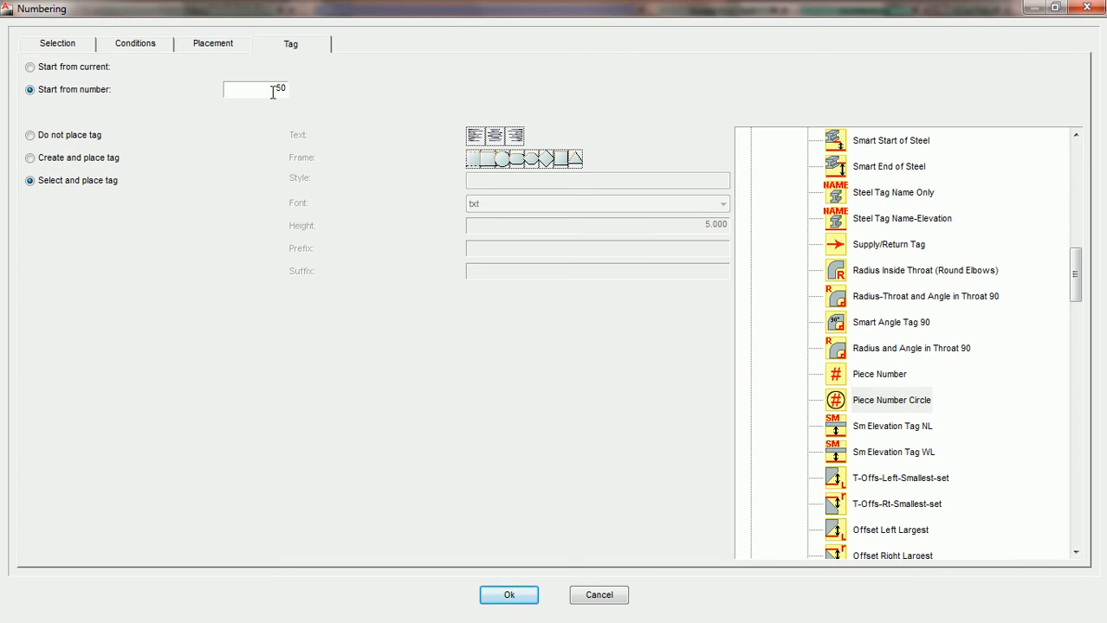
left_click(31, 67)
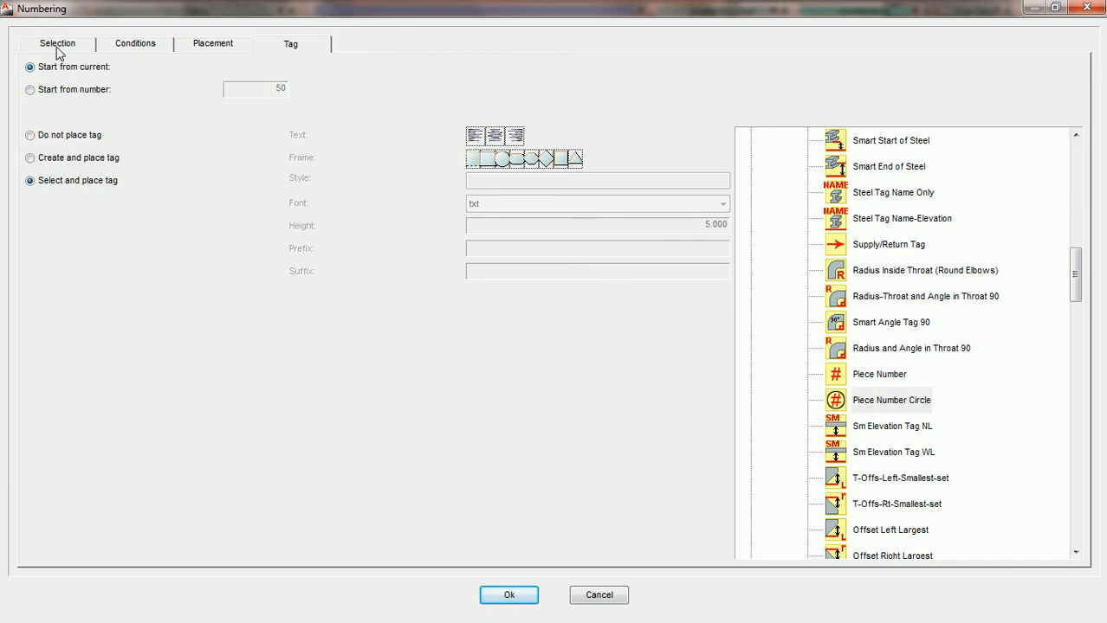
Review the selection, conditions, placement and tag settings and accept them for numbering
left_click(56, 46)
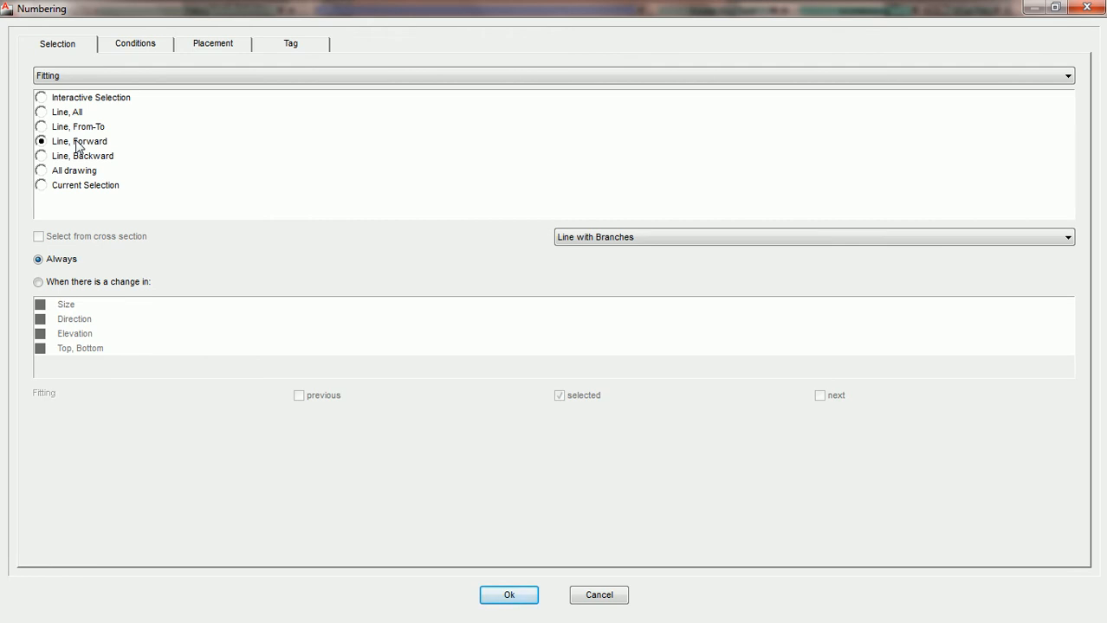
left_click(141, 48)
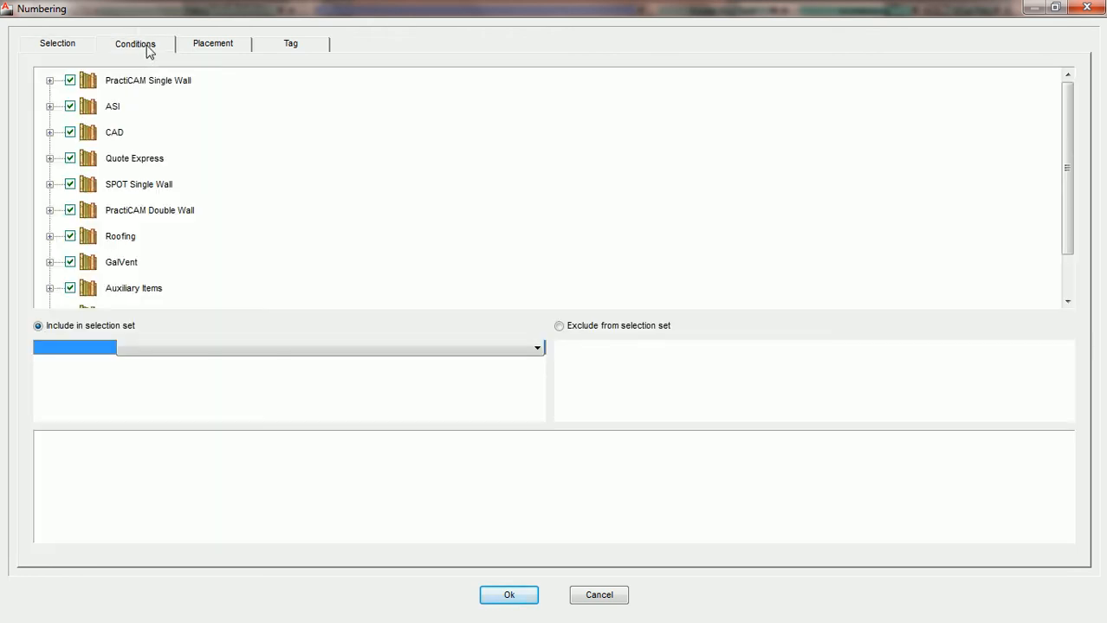
left_click(196, 44)
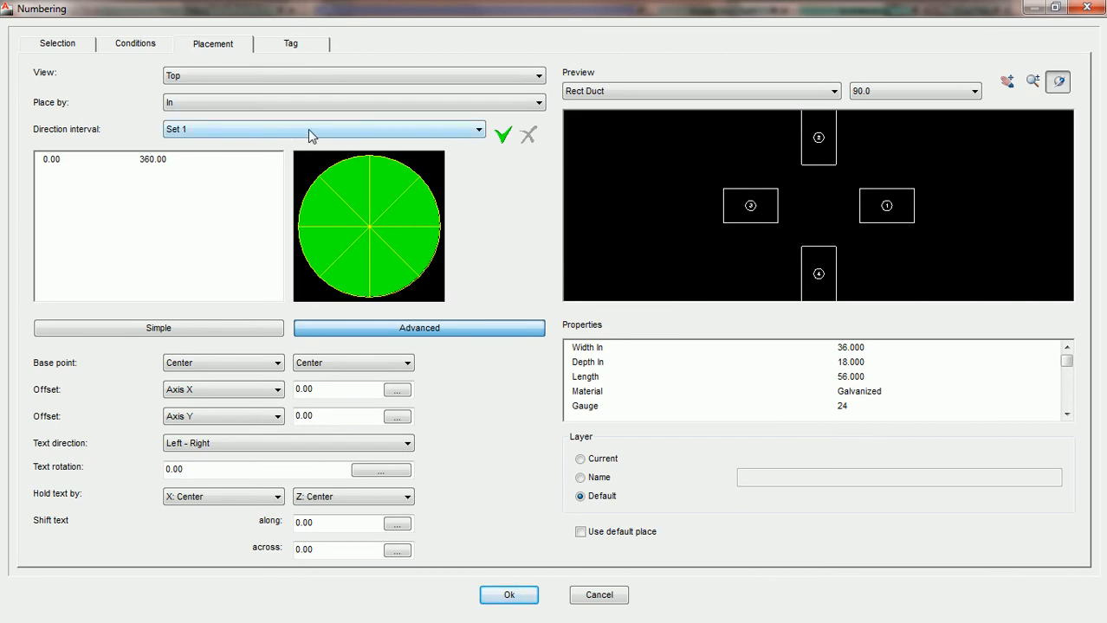
left_click(293, 48)
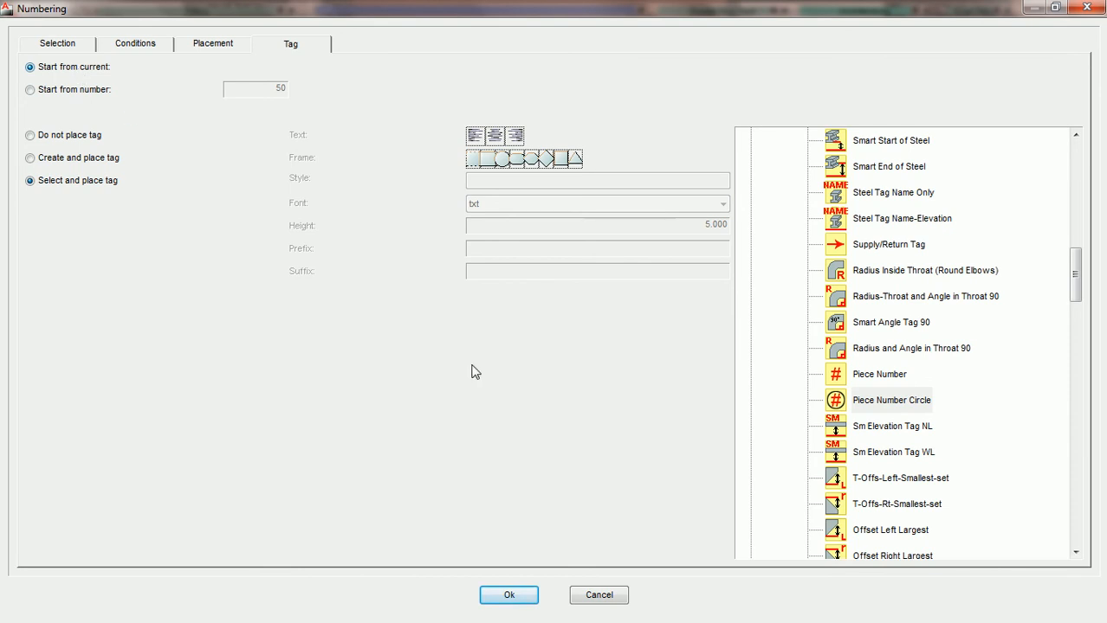
left_click(509, 596)
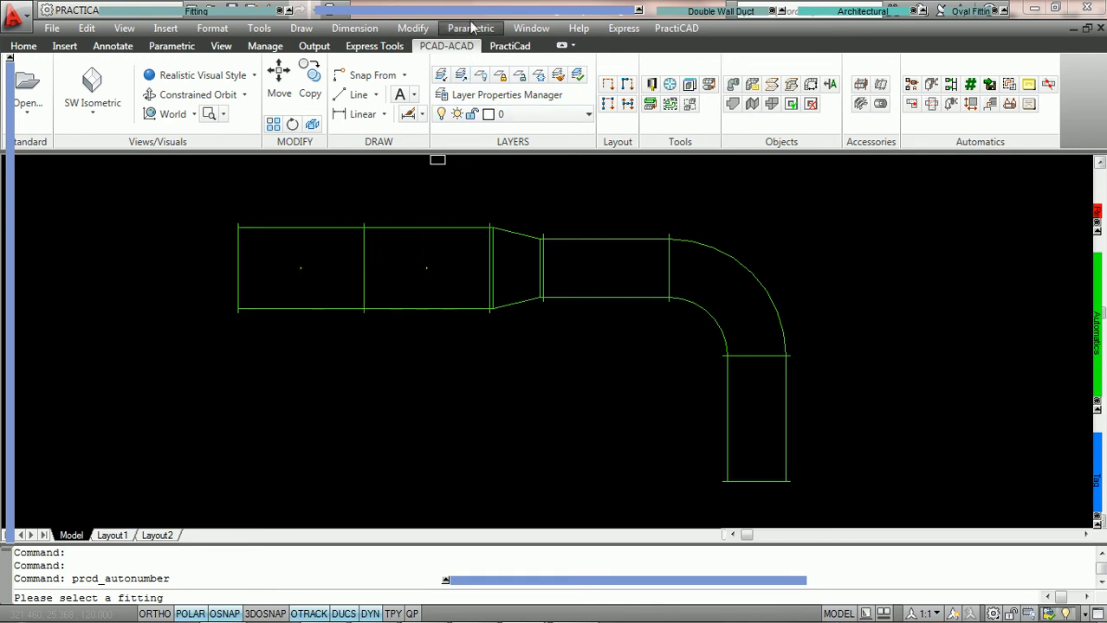
Number the duct line forward from its leftmost duct, starting with current piece number 1
mouse_move(472, 12)
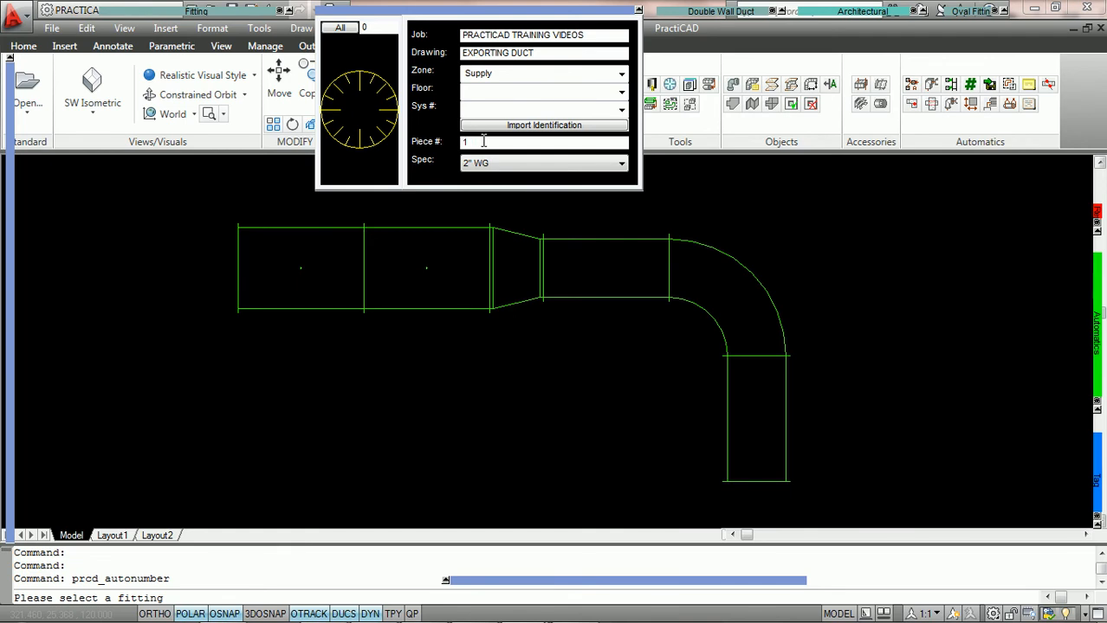
key("Return")
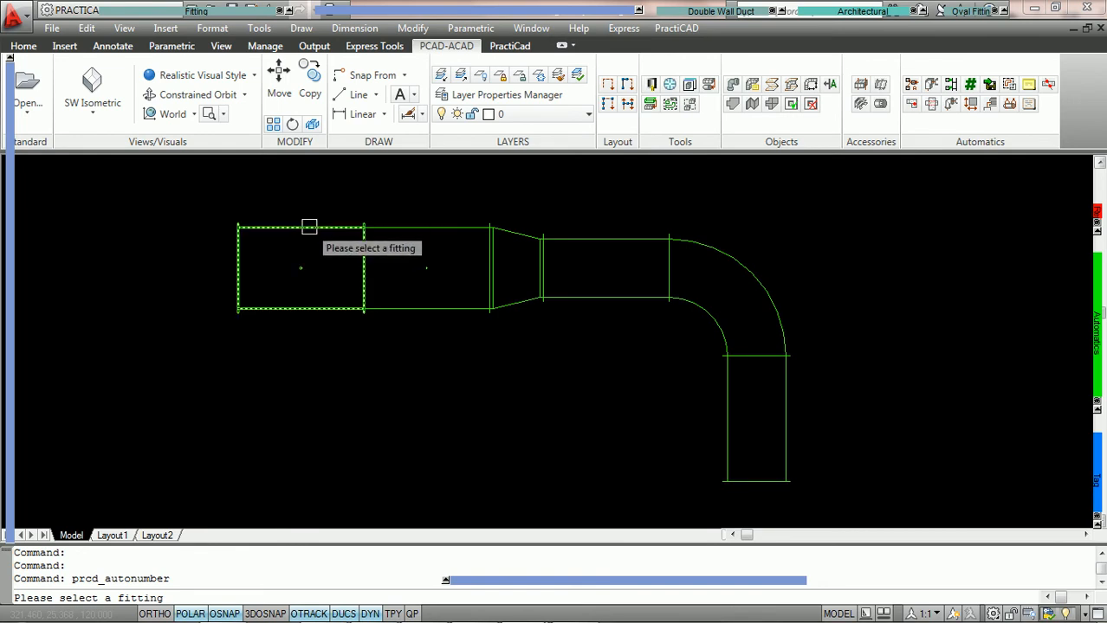
left_click(309, 227)
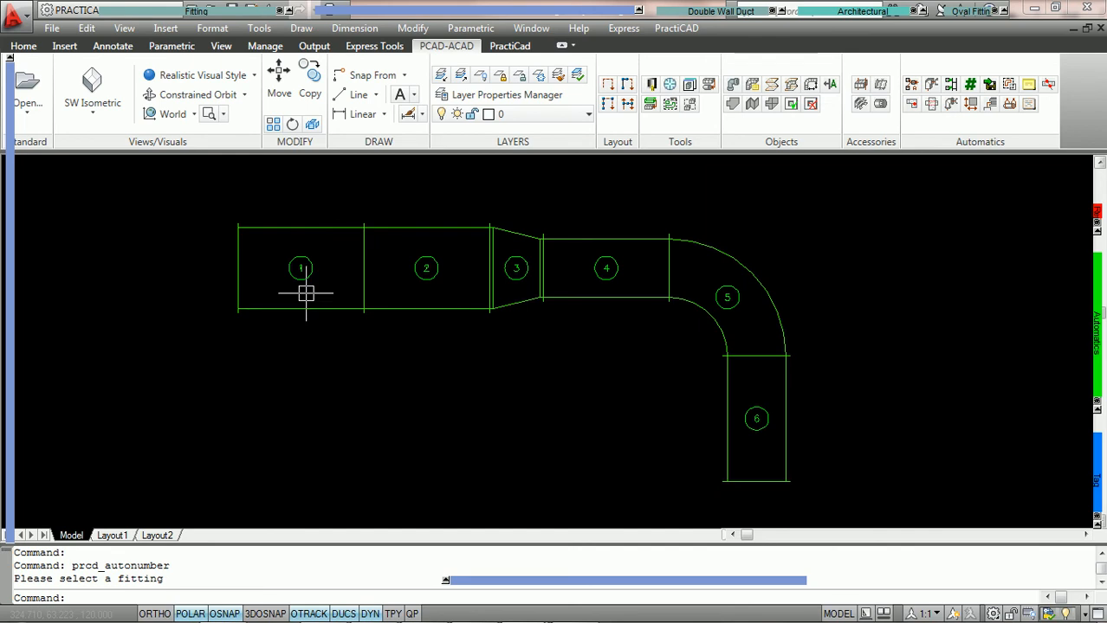
scroll(306, 294, "up", 1)
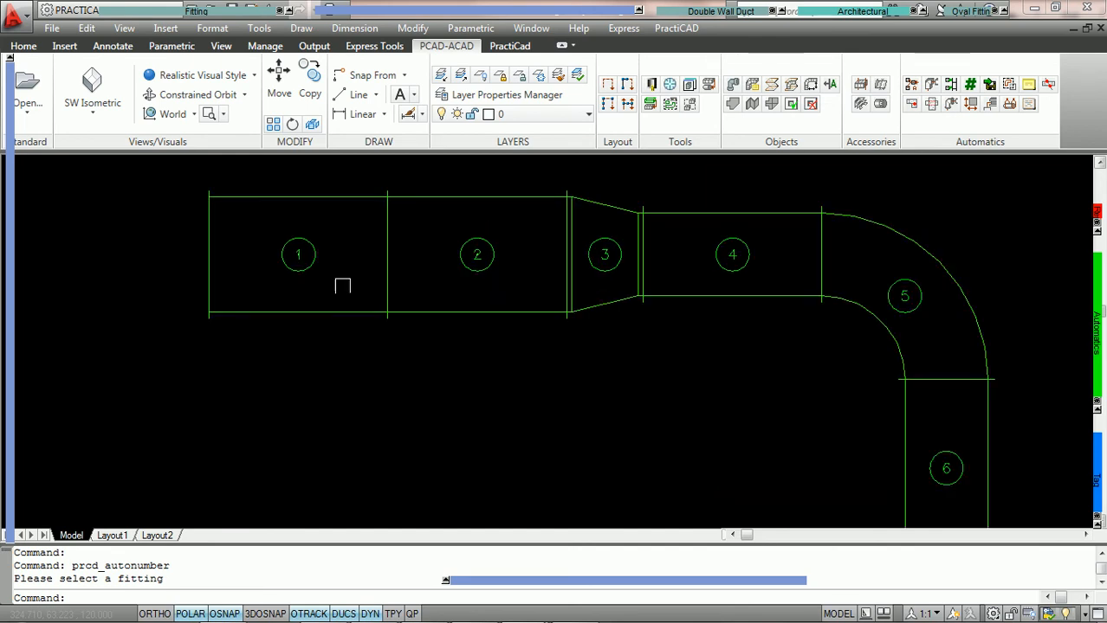
scroll(847, 383, "down", 2)
middle_click_drag(848, 383, 713, 349)
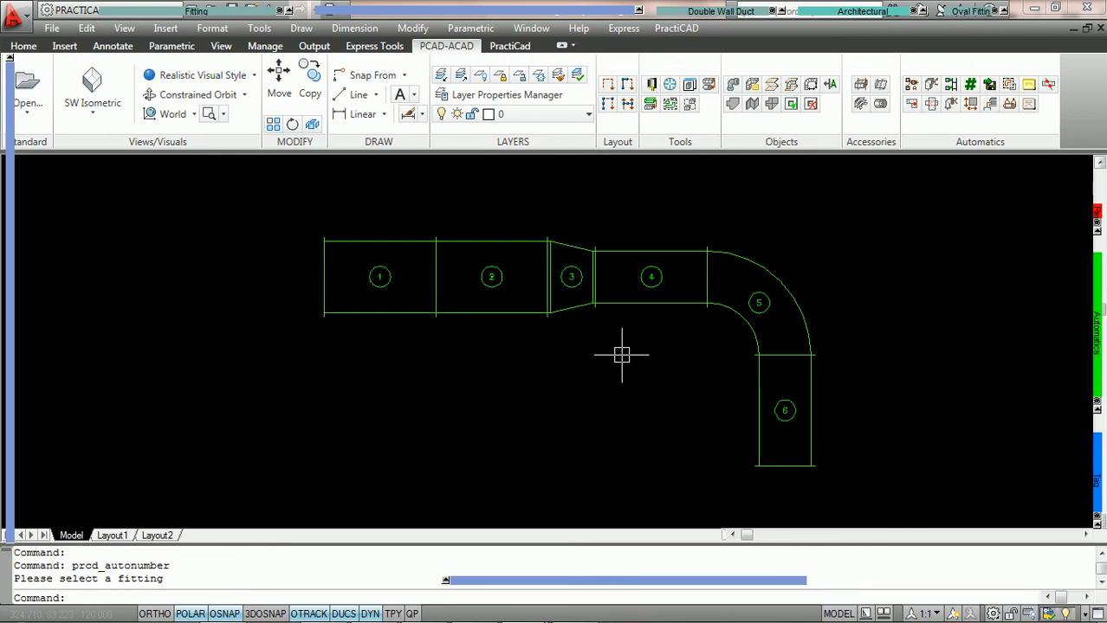
Undo the view changes and the piece numbering of the duct line
key("ctrl+z")
key("ctrl+z")
key("ctrl+z")
key("ctrl+z")
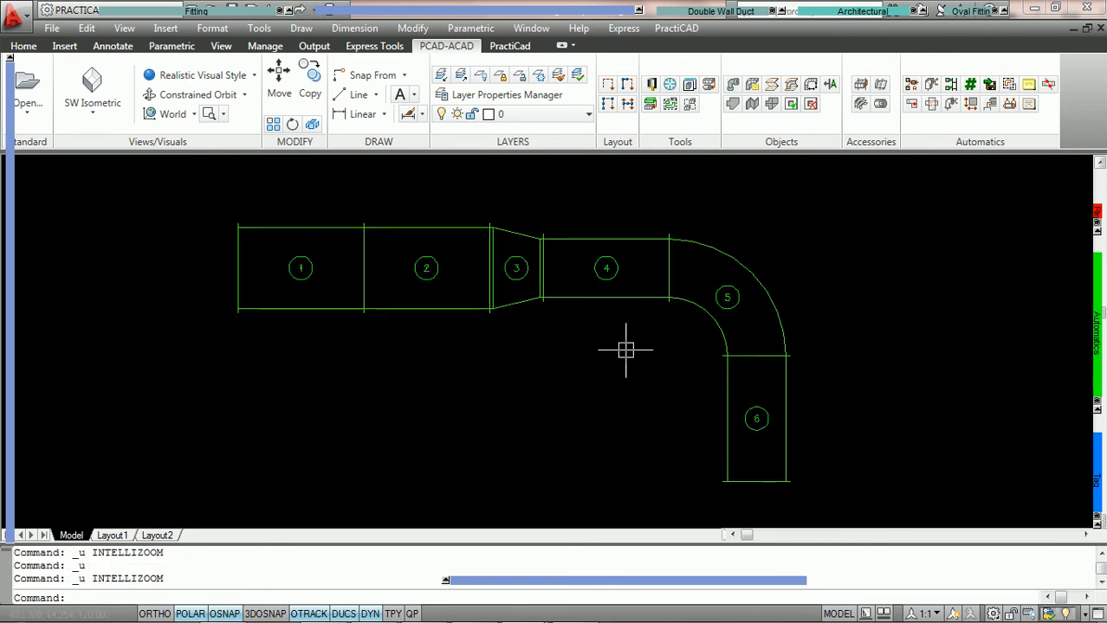
Set the current piece number to 25 in the job identification settings
double_click(637, 297)
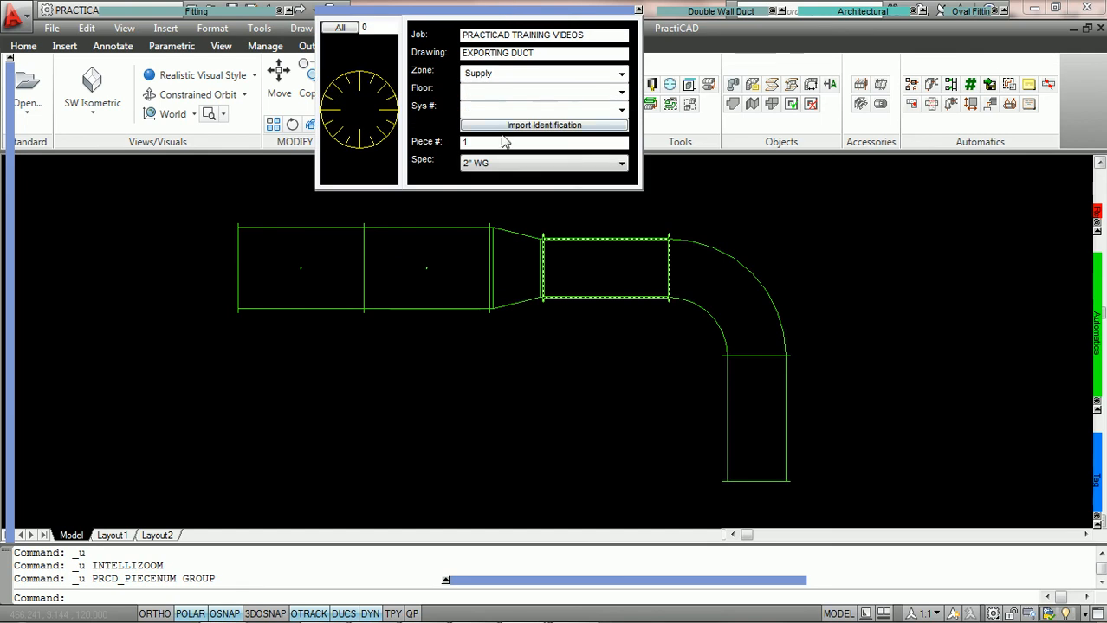
left_click_drag(479, 141, 461, 145)
type("25")
key("Return")
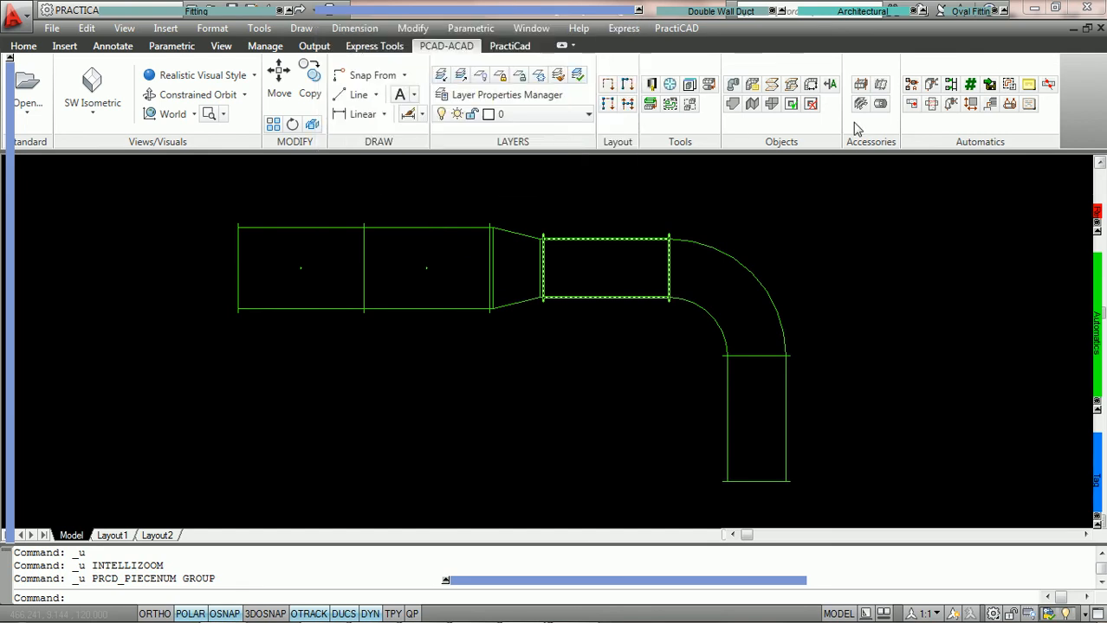
Auto-number the duct line forward from its leftmost duct using the current piece number, and undo that numbering
left_click(970, 85)
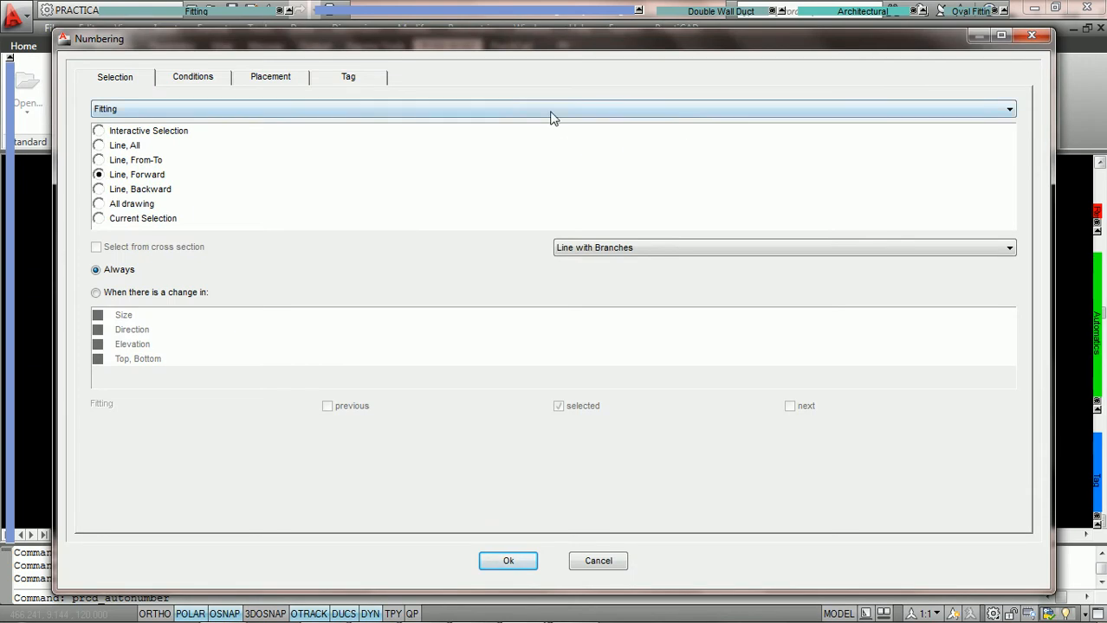
left_click(206, 82)
left_click(272, 81)
left_click(351, 81)
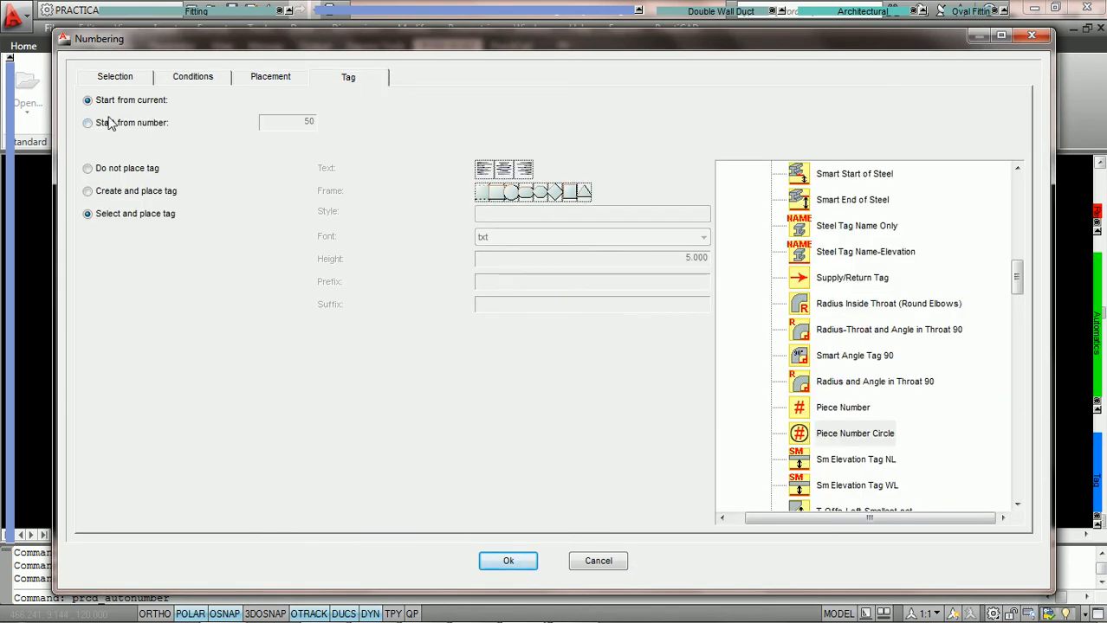
left_click(507, 562)
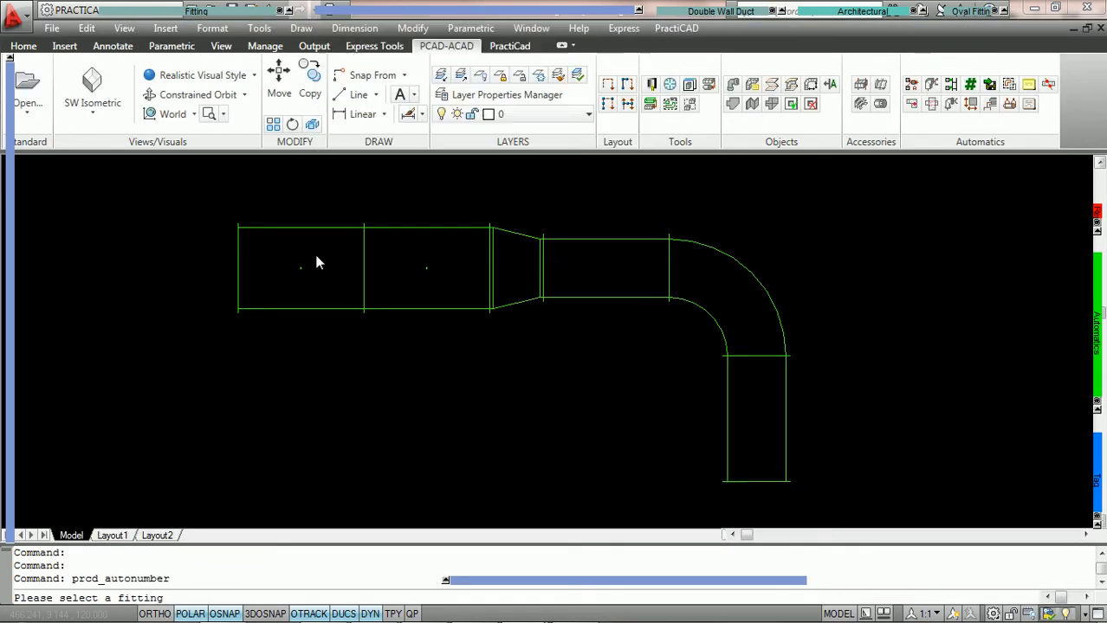
left_click(295, 227)
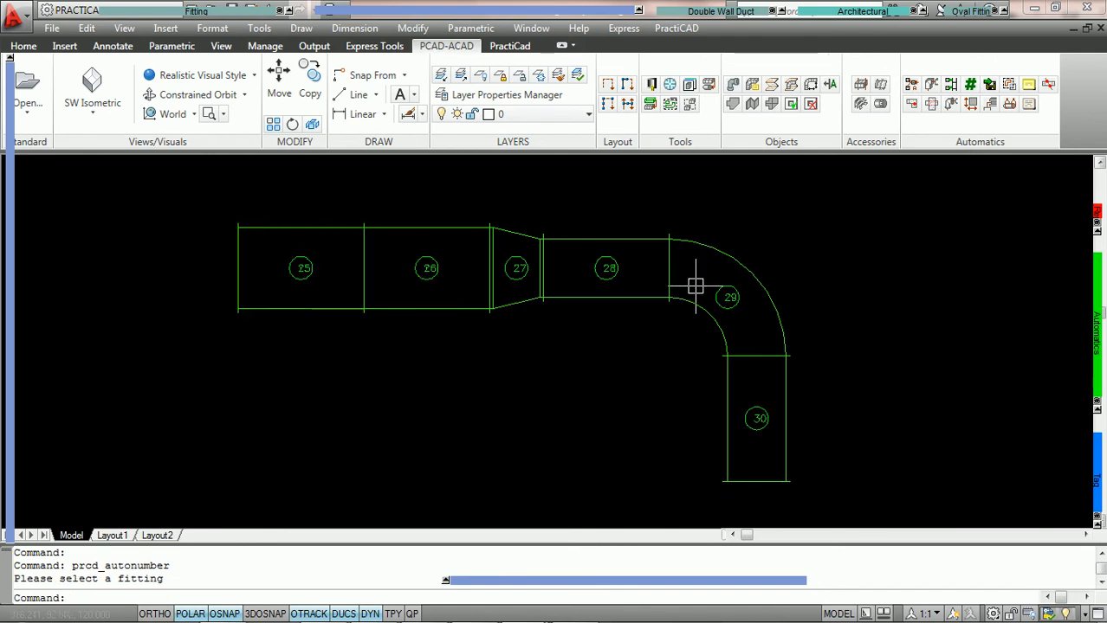
mouse_move(485, 19)
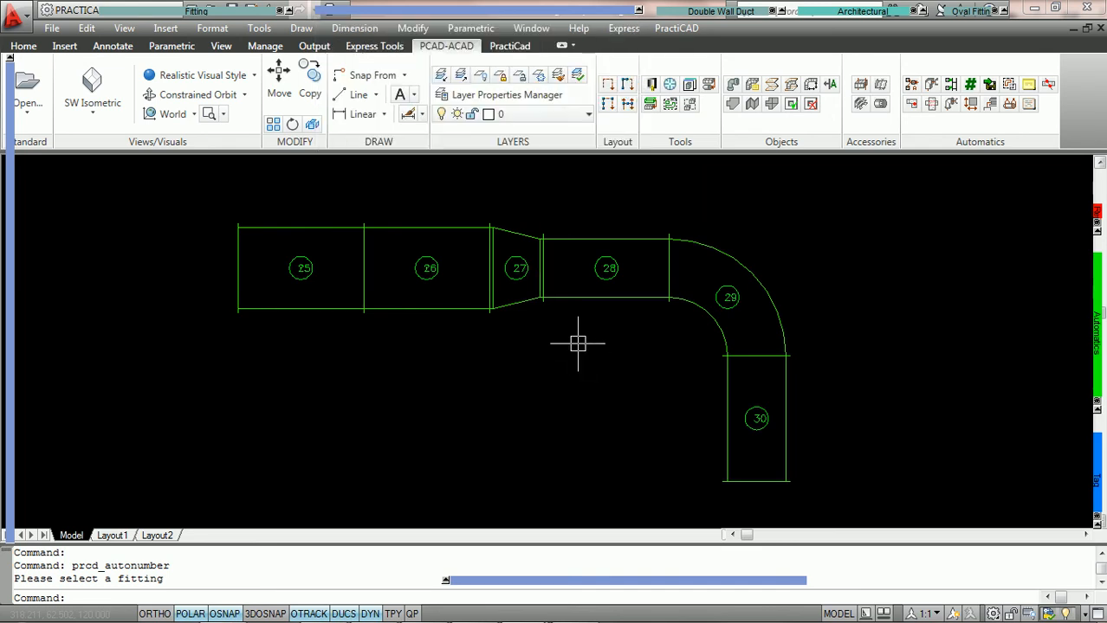
key("ctrl+z")
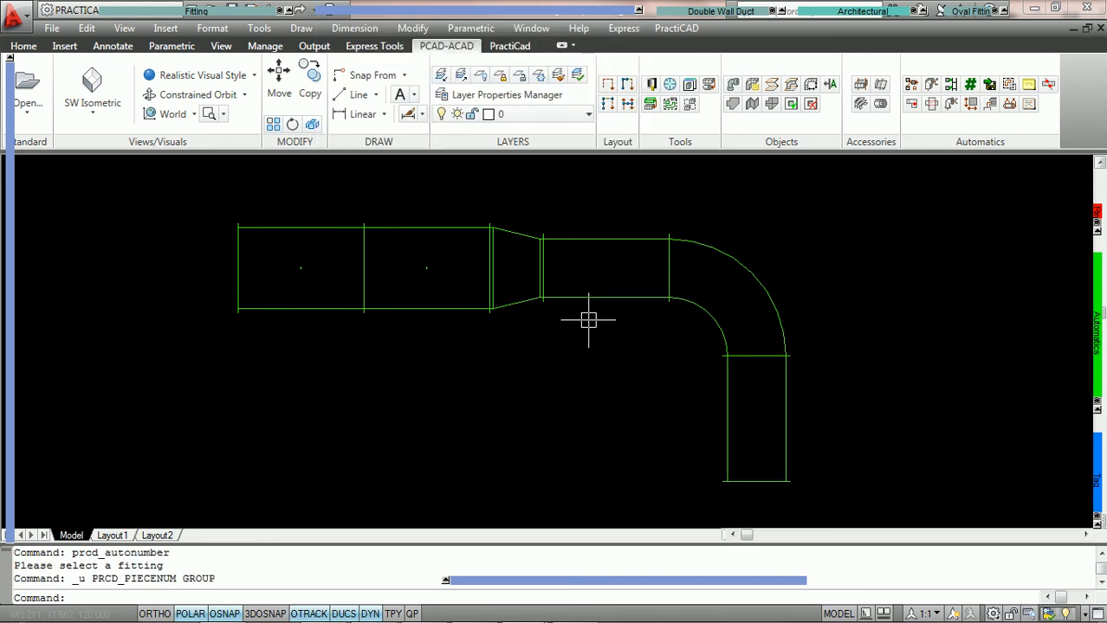
Auto-number the duct line forward from its leftmost duct, starting from number 50
left_click(969, 88)
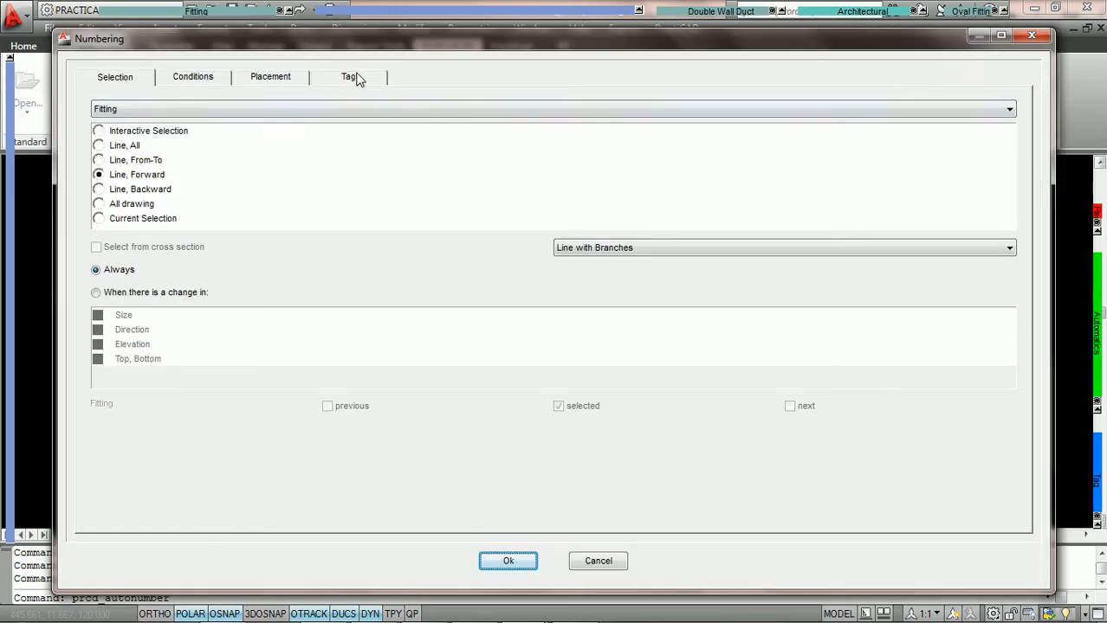
left_click(355, 78)
left_click(87, 123)
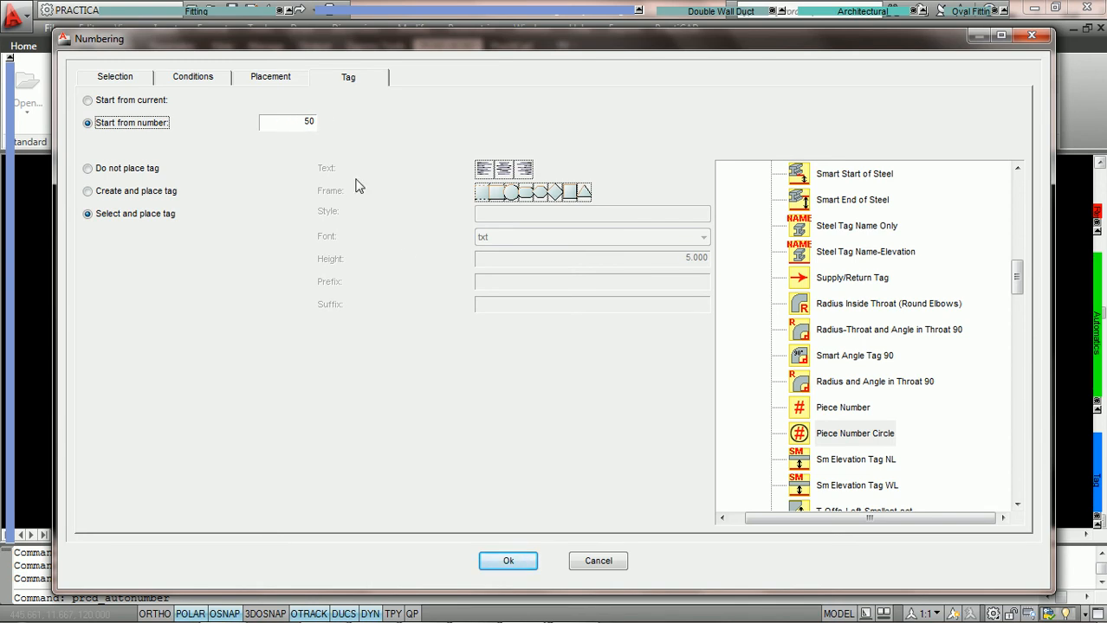
left_click(517, 561)
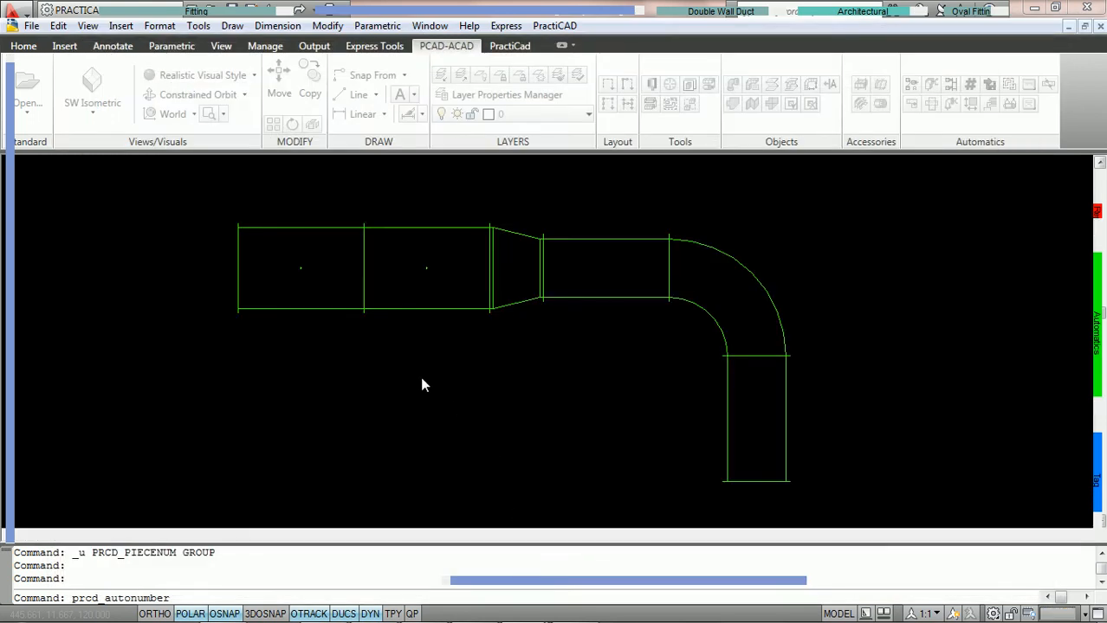
left_click(291, 308)
scroll(291, 308, "up", 2)
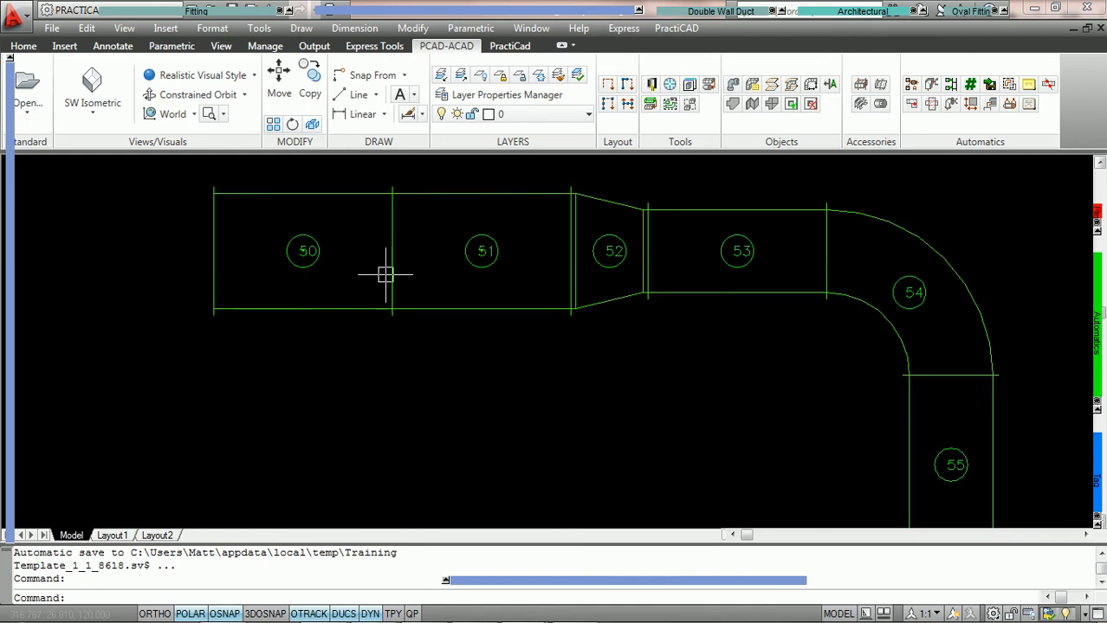
middle_click_drag(677, 267, 566, 240)
scroll(566, 240, "down", 3)
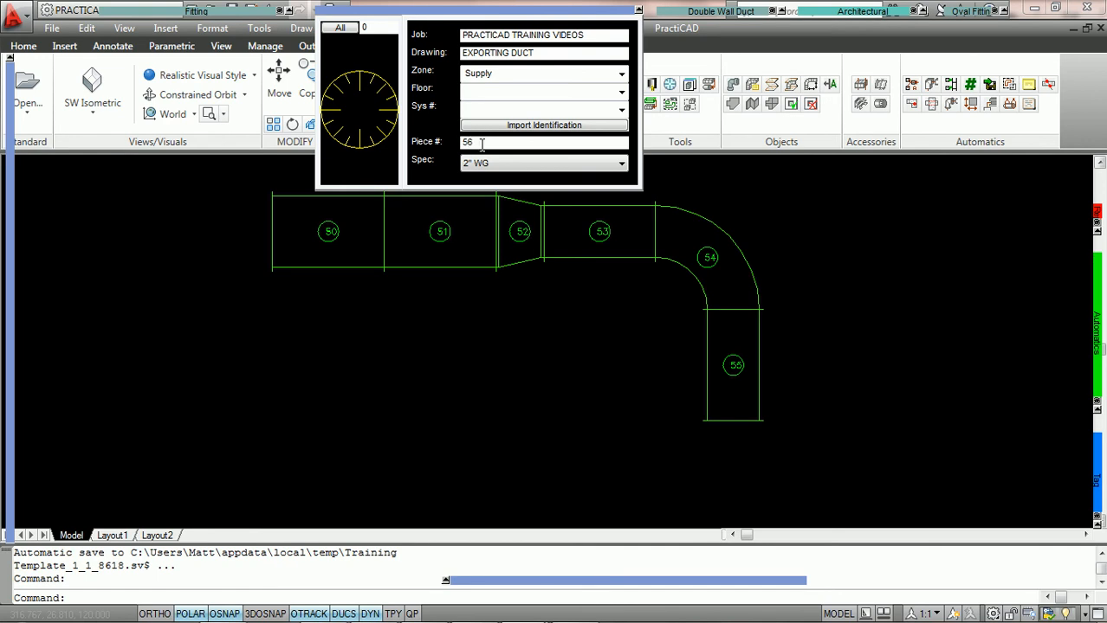
Extend the duct line with three more 26 x 10 straight ducts, each 56 long, after its last piece
mouse_move(124, 27)
left_click(128, 47)
middle_click_drag(518, 351, 517, 221)
left_click(518, 252)
left_click(518, 251)
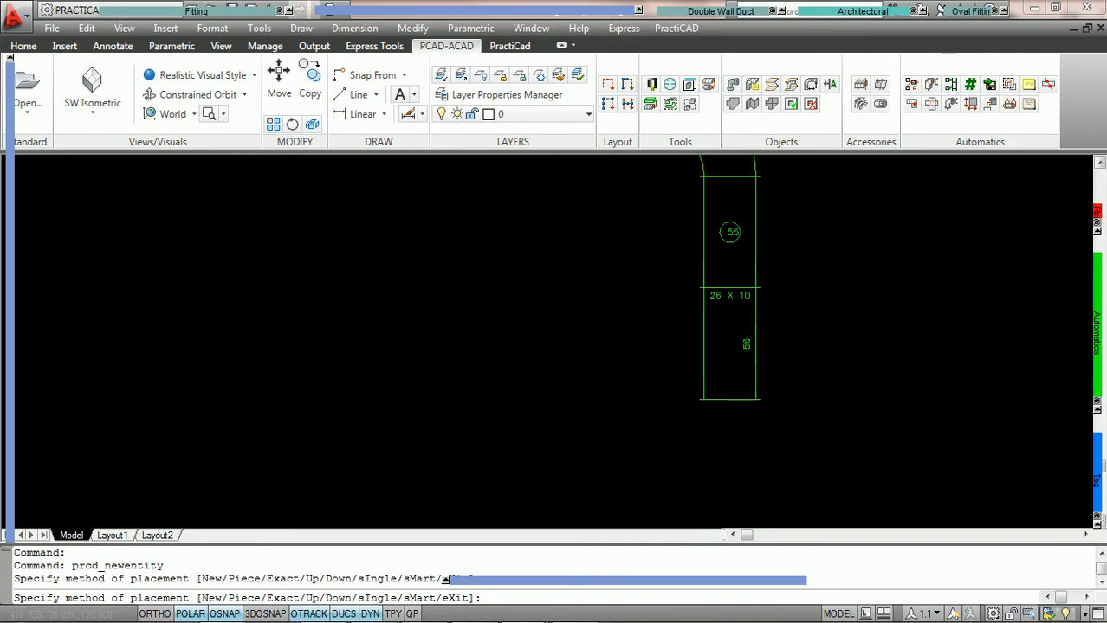
left_click(519, 259)
middle_click_drag(563, 343, 536, 216)
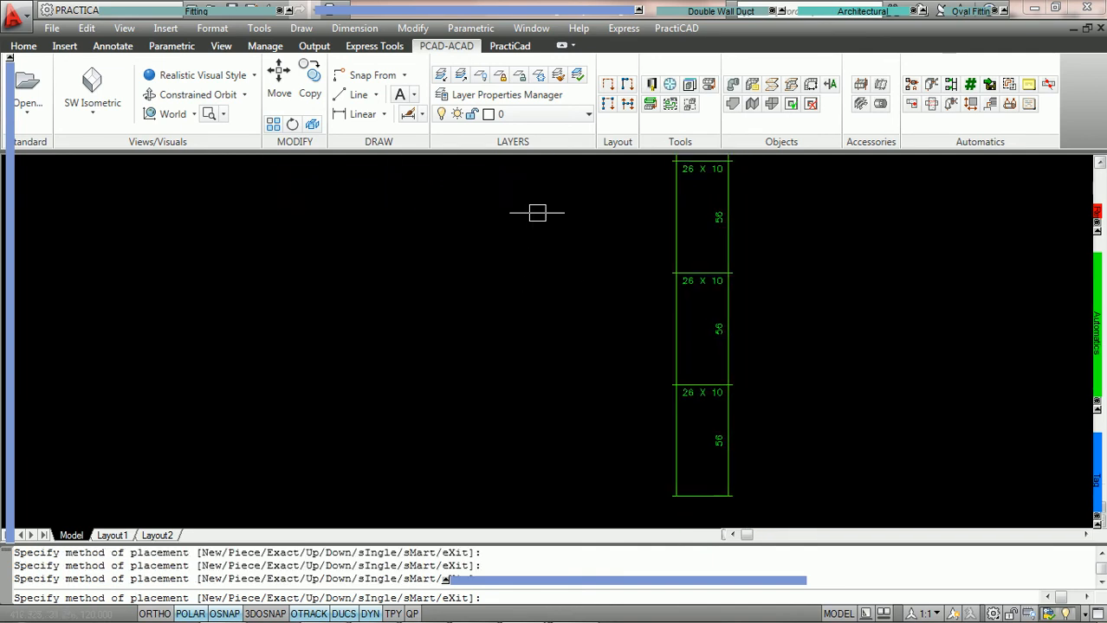
key("Escape")
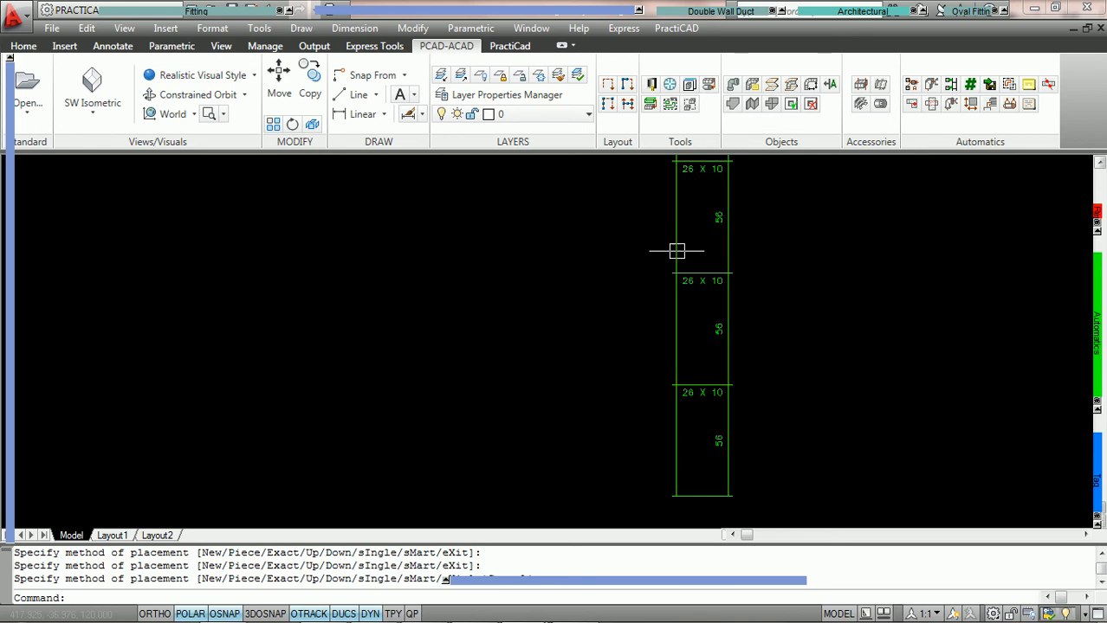
Auto-number the three added ducts, starting from the current piece number and going forward from the first added one
left_click(971, 85)
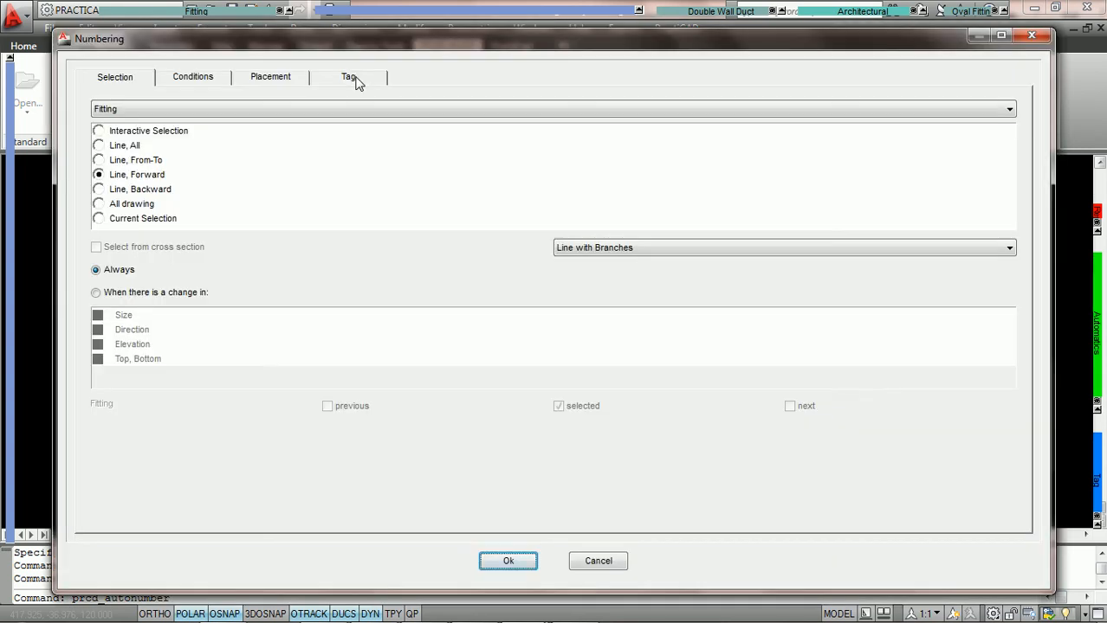
left_click(353, 79)
left_click(88, 101)
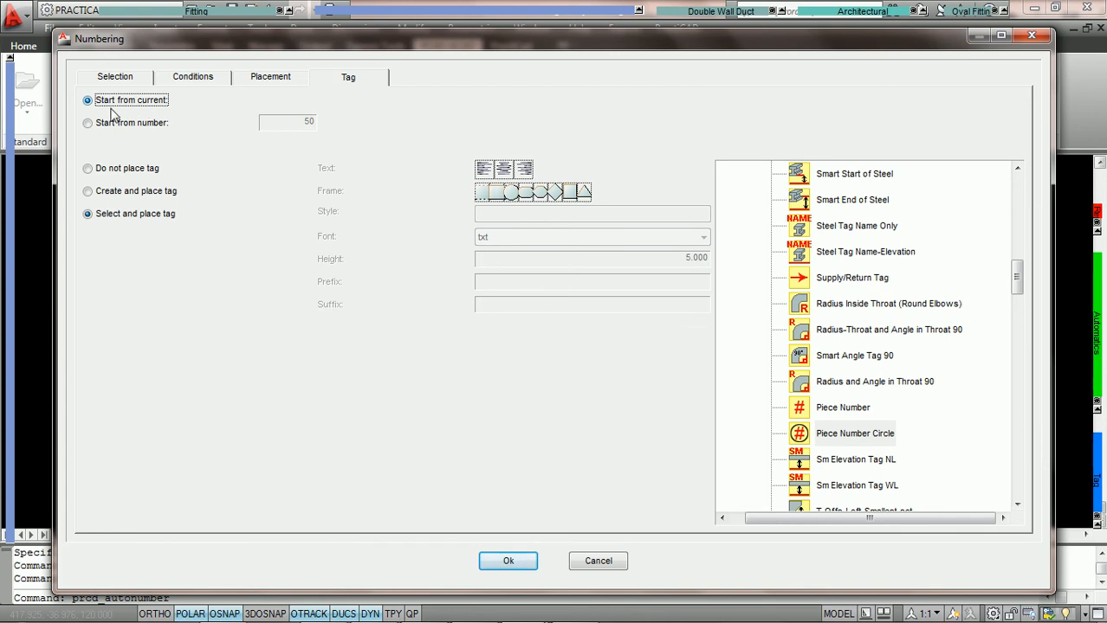
left_click(514, 561)
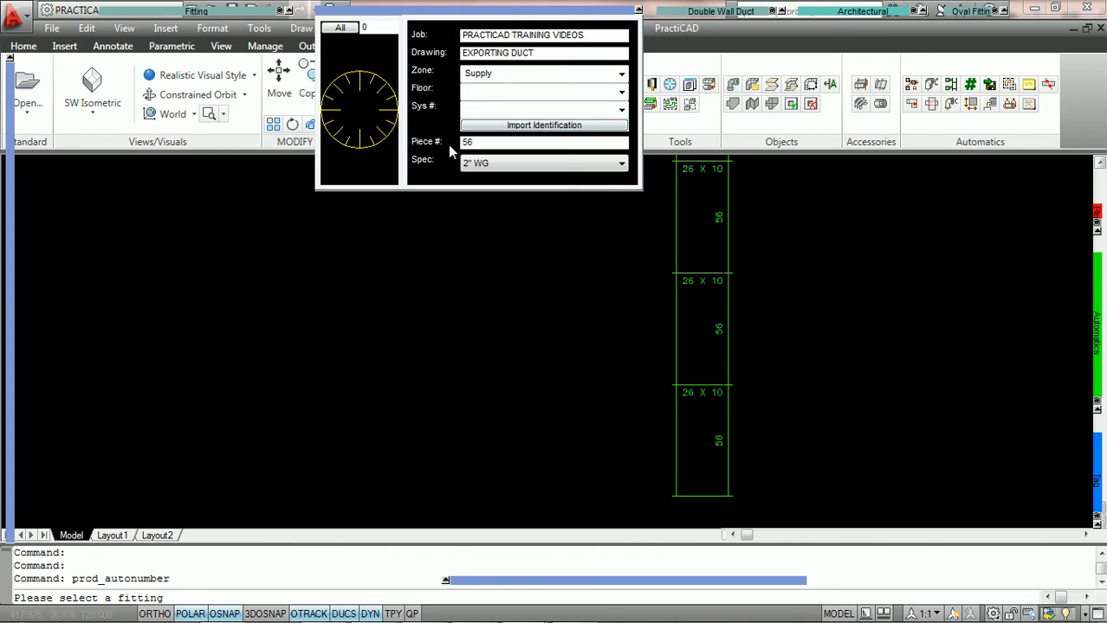
left_click(730, 197)
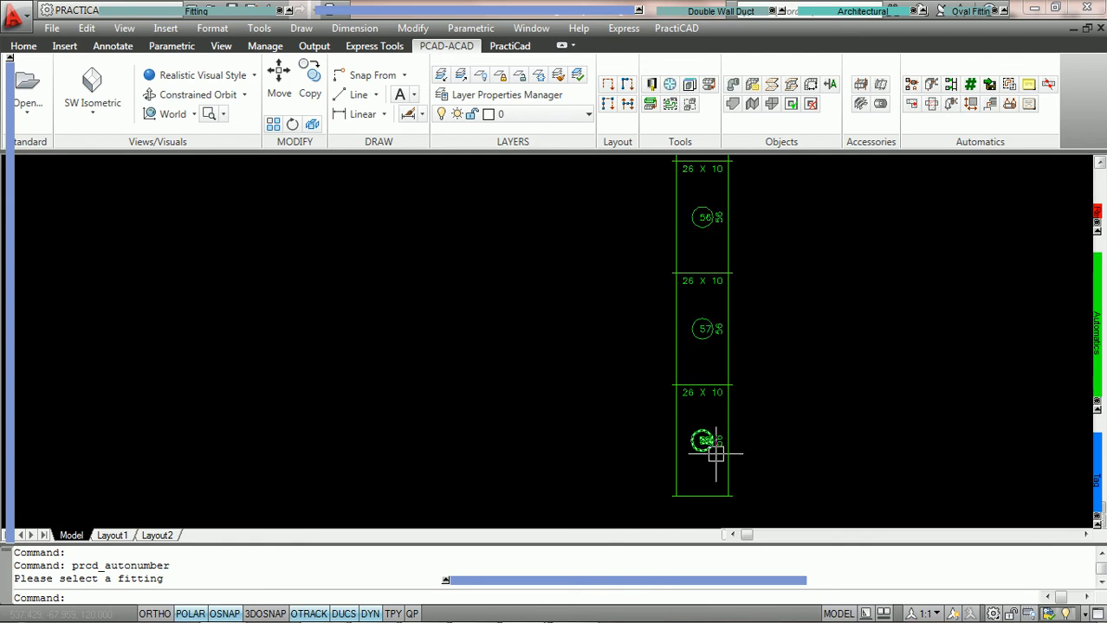
scroll(571, 289, "down", 5)
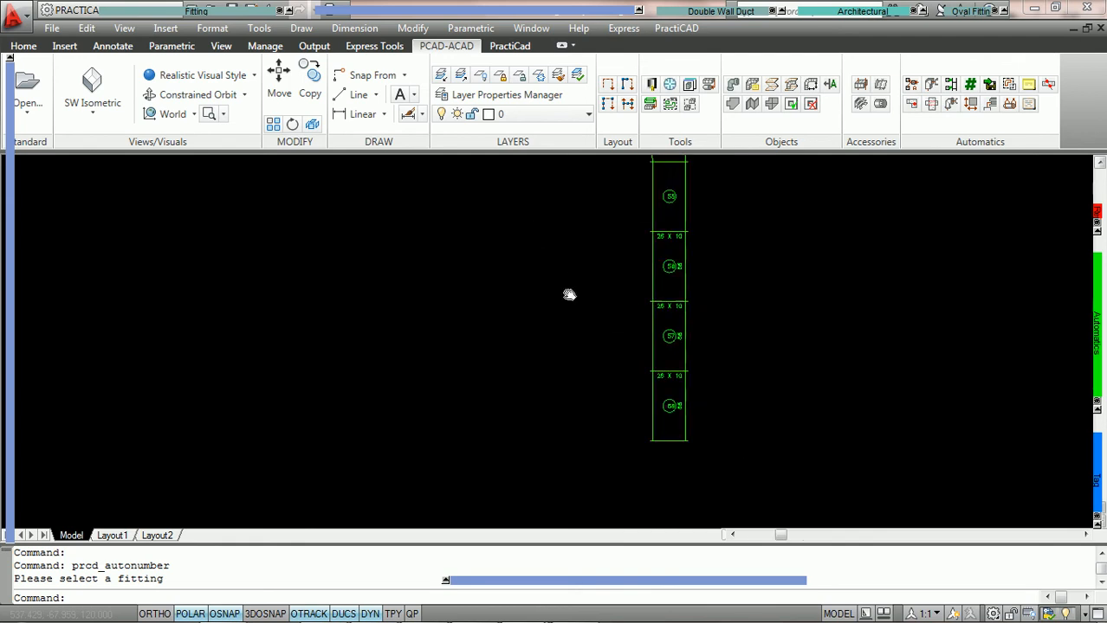
scroll(536, 247, "up", 3)
middle_click_drag(652, 328, 568, 333)
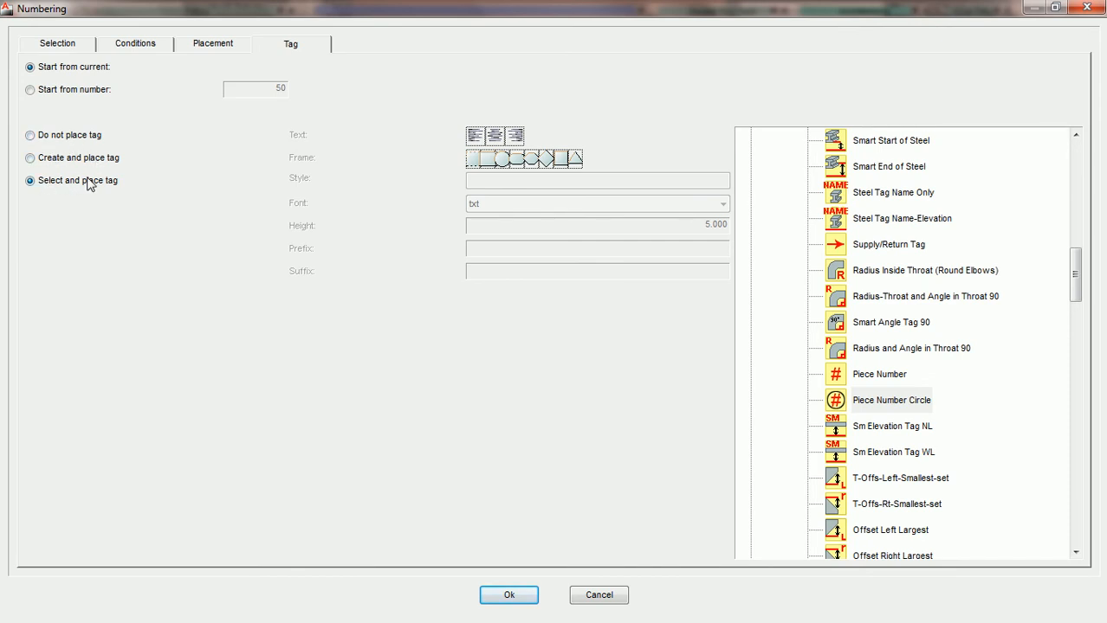
Auto-number the duct line forward from its leftmost duct without placing tags, starting from current piece number 1
left_click(32, 137)
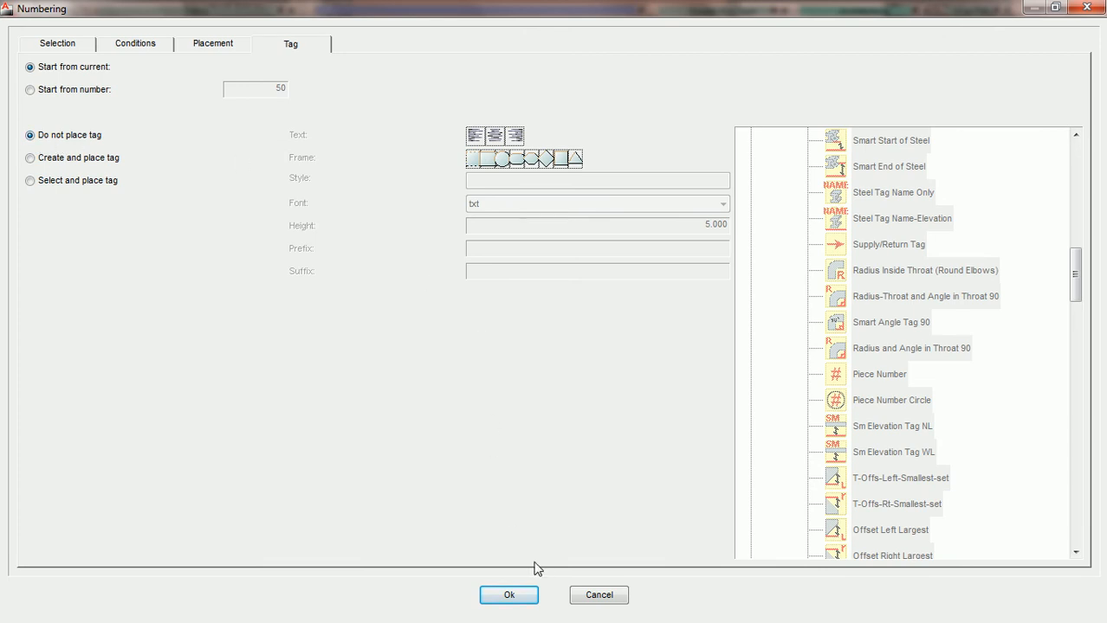
left_click(509, 595)
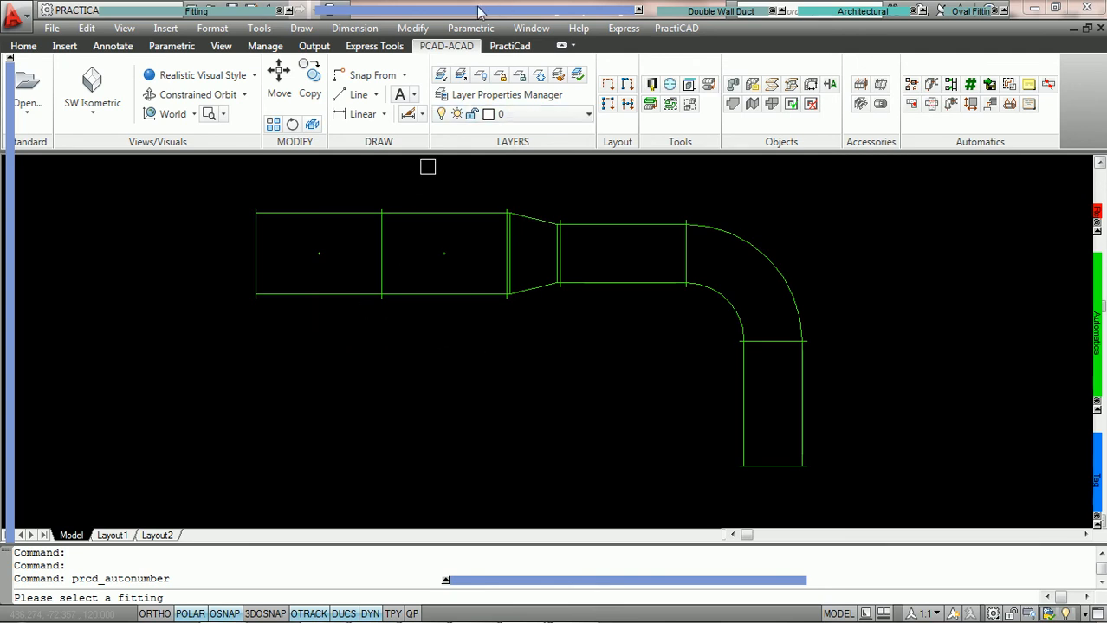
mouse_move(483, 13)
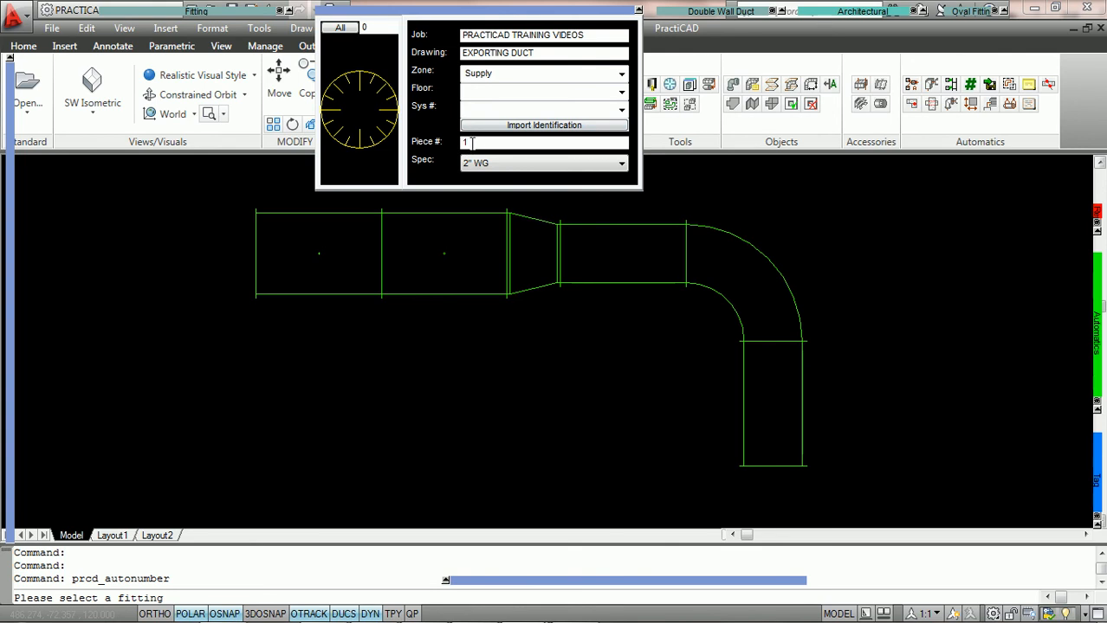
key("Return")
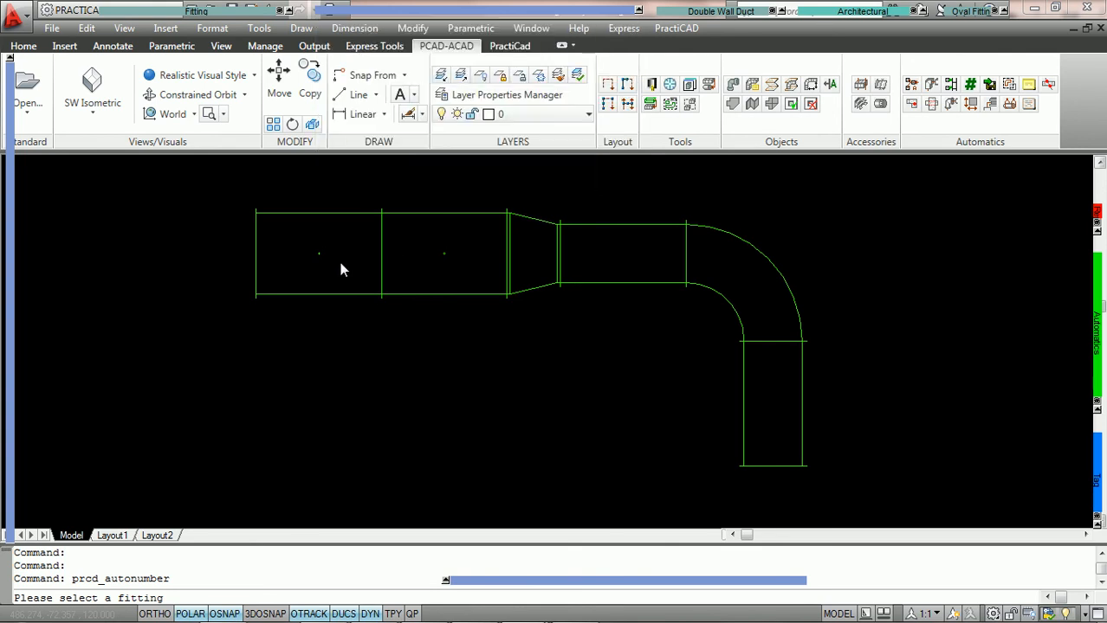
left_click(302, 213)
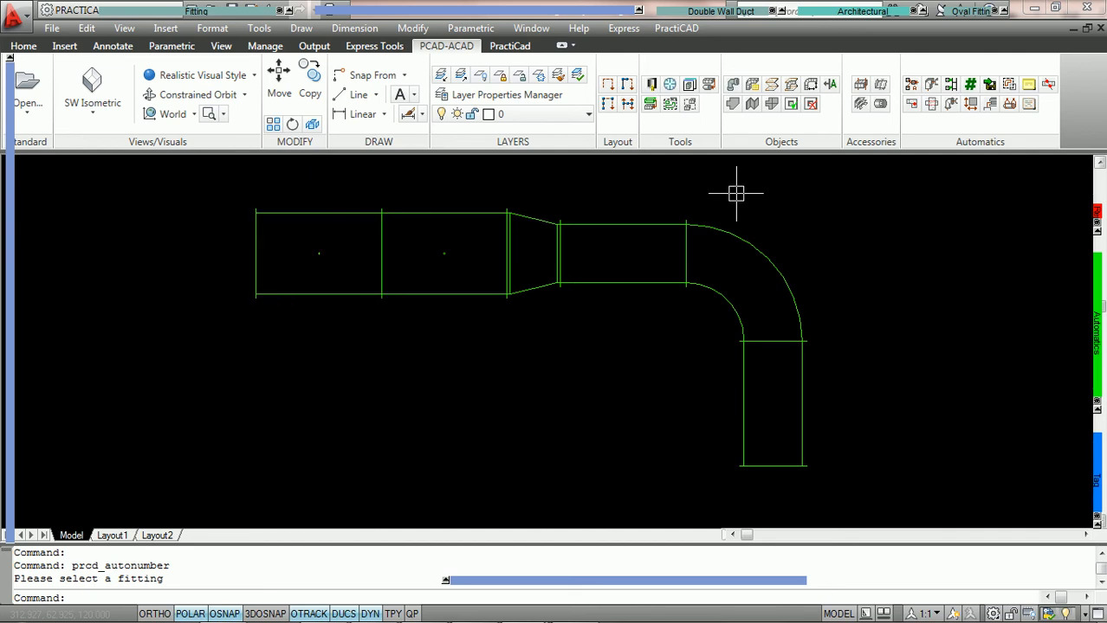
Examine the piece number in the leftmost duct's properties, and deselect the duct
middle_click_drag(736, 194, 679, 198)
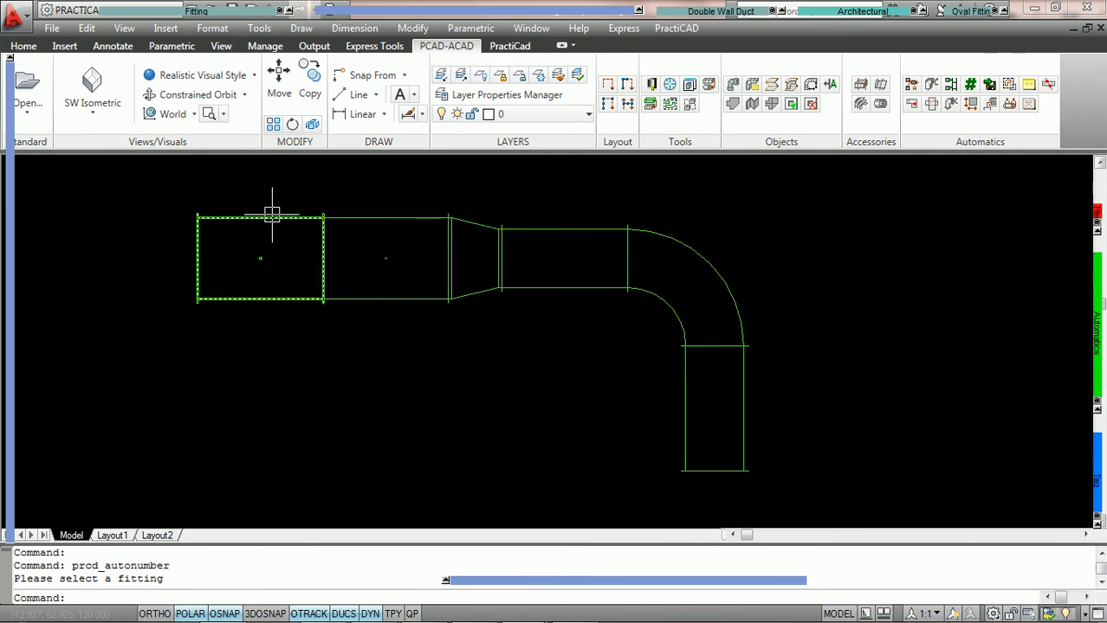
double_click(263, 253)
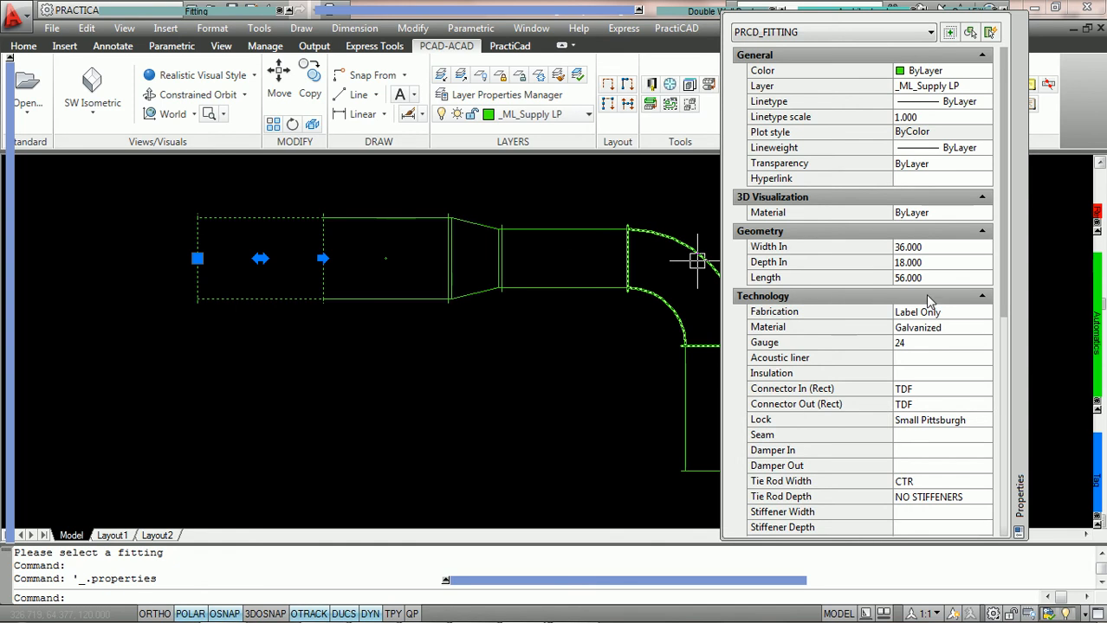
scroll(926, 152, "down", 3)
scroll(927, 152, "down", 5)
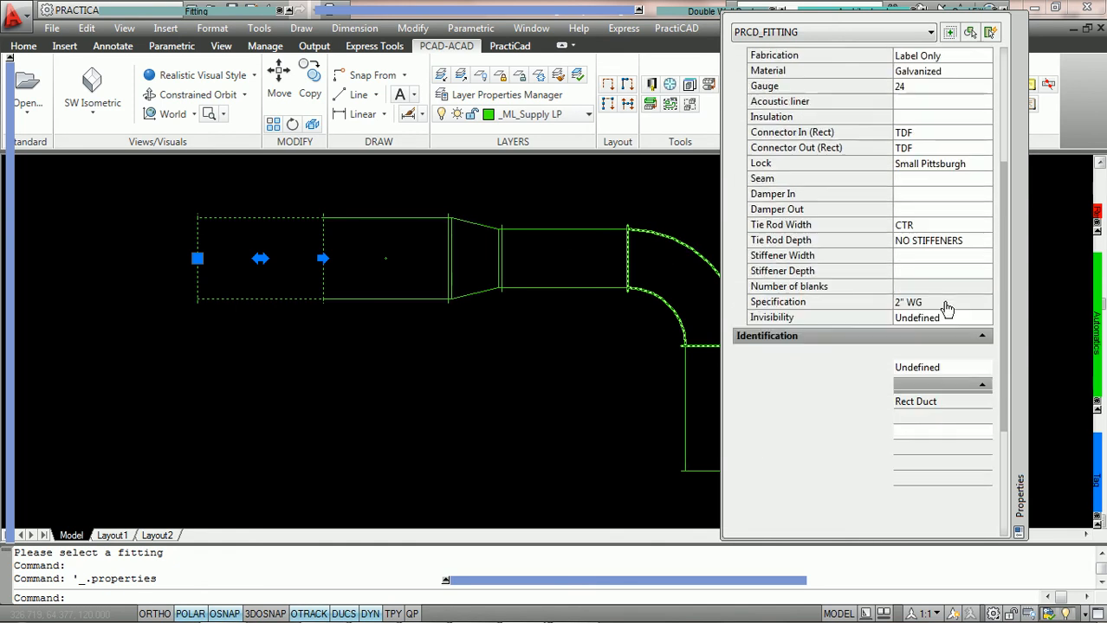
scroll(948, 213, "down", 1)
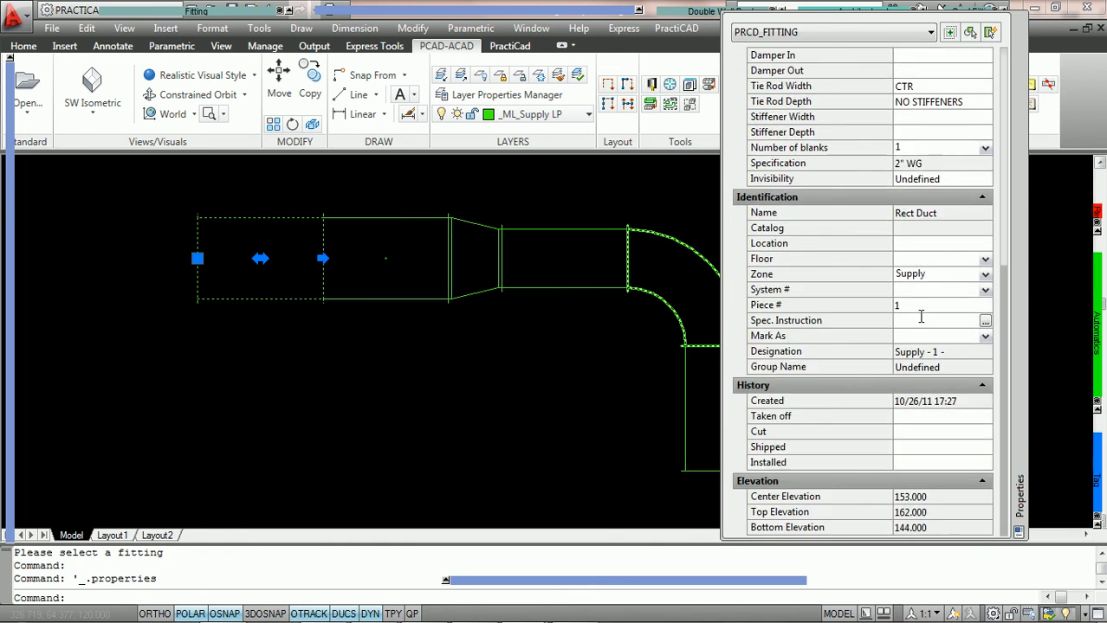
left_click(439, 334)
key("Escape")
key("Escape")
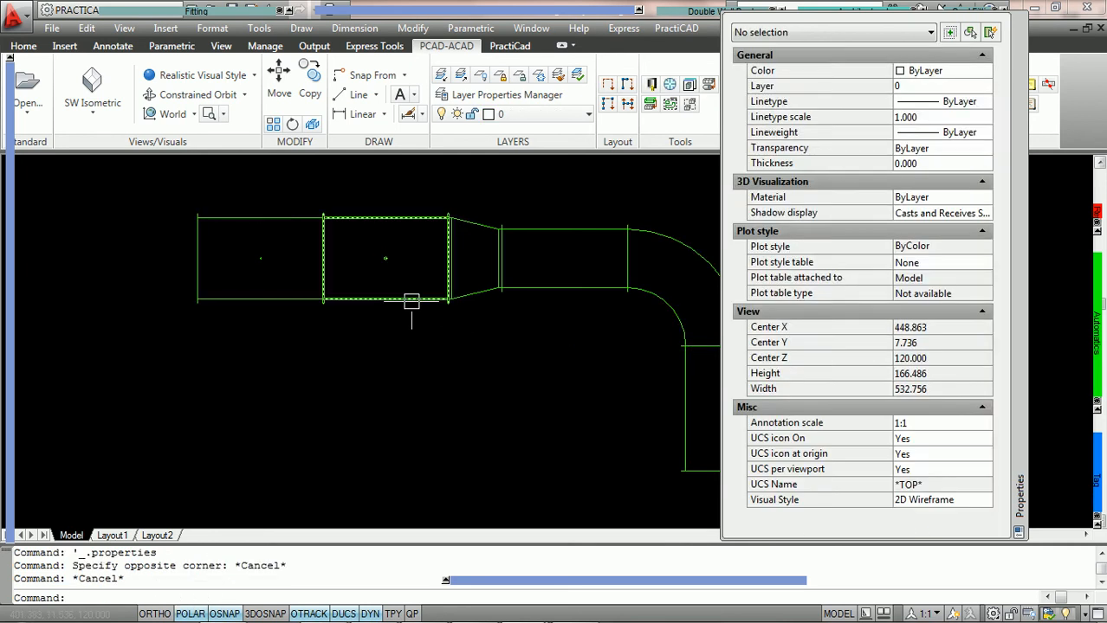
Examine the piece number in the second duct's properties, and clear the selection
left_click(412, 300)
left_click_drag(851, 296, 859, 54)
left_click_drag(887, 361, 882, 192)
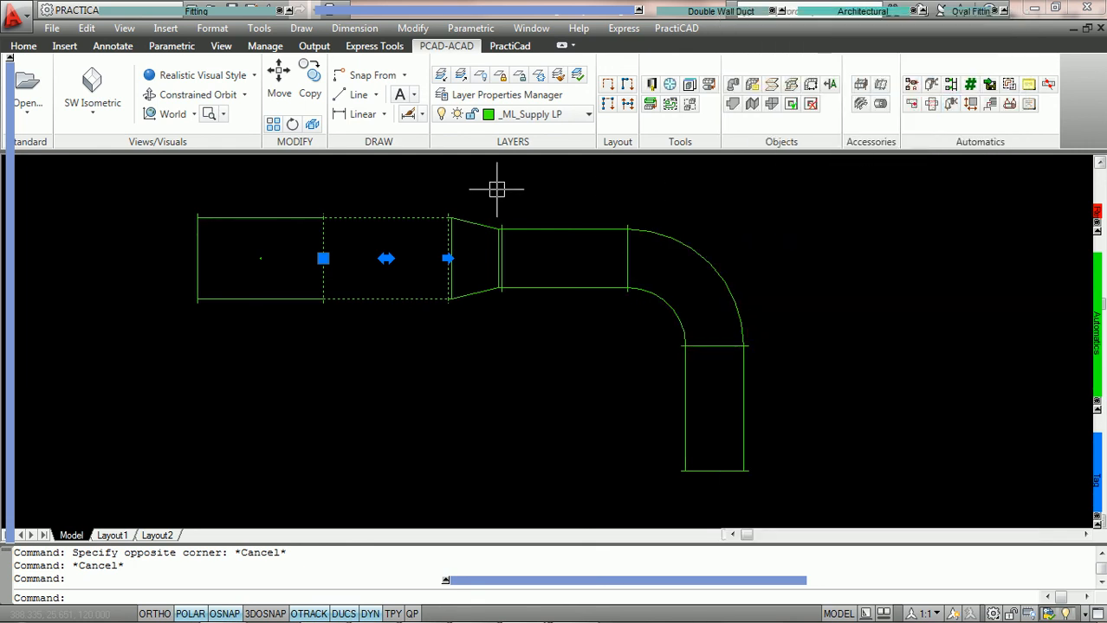
key("Escape")
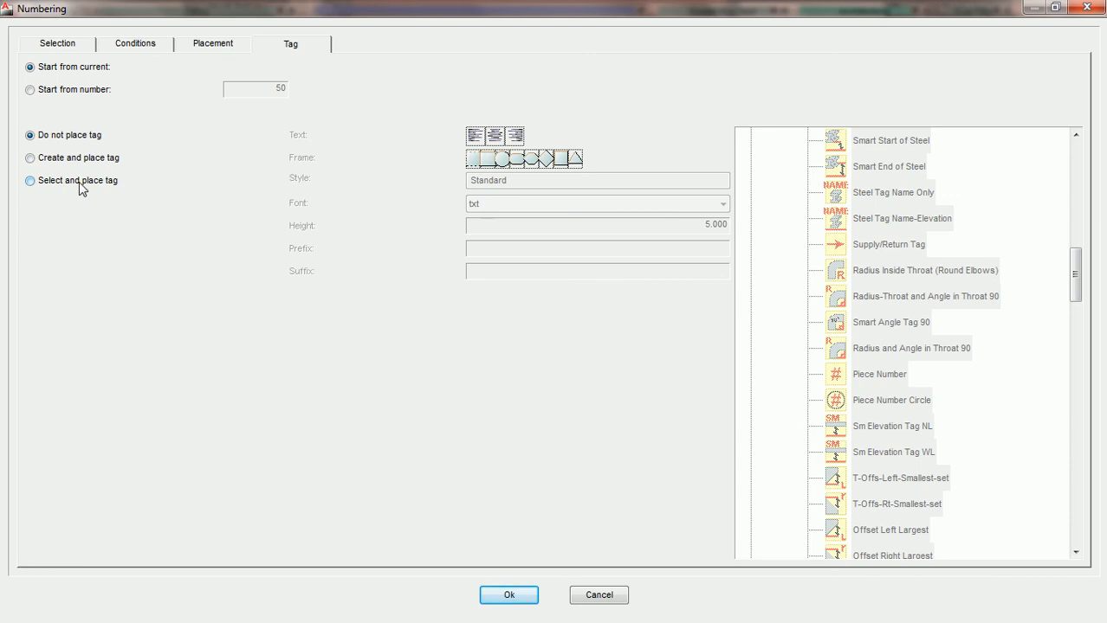
Set the automatic numbering to create and place a tag with centred text
left_click(30, 158)
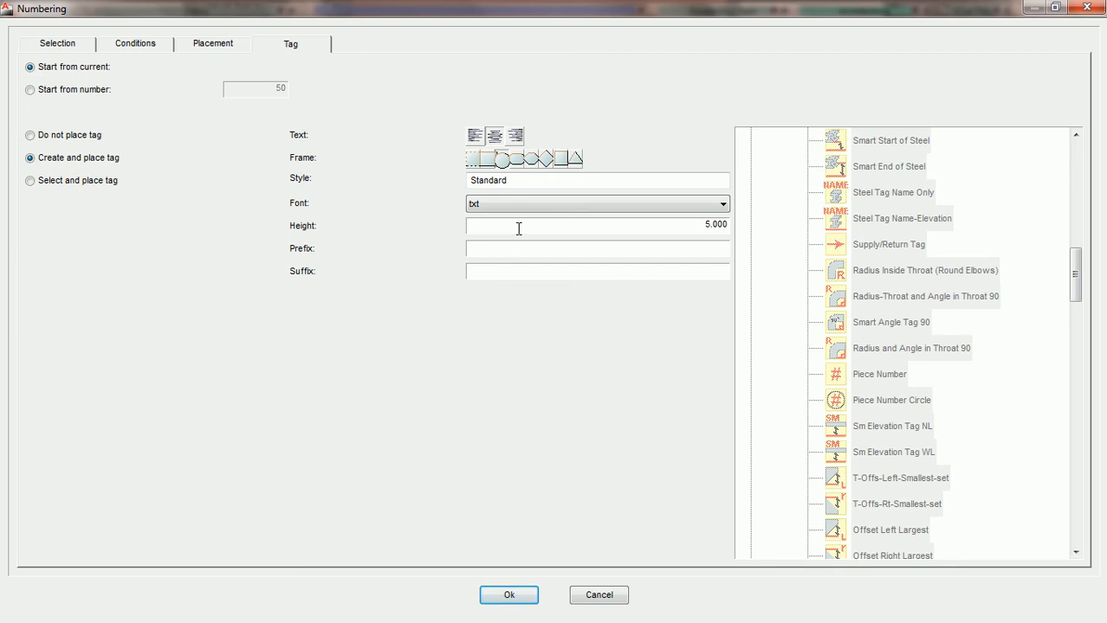
left_click(480, 136)
left_click(508, 137)
left_click(493, 139)
Clear the tag's text style and set its text height to 4, keeping the txt font
left_click_drag(516, 183, 434, 194)
key("BackSpace")
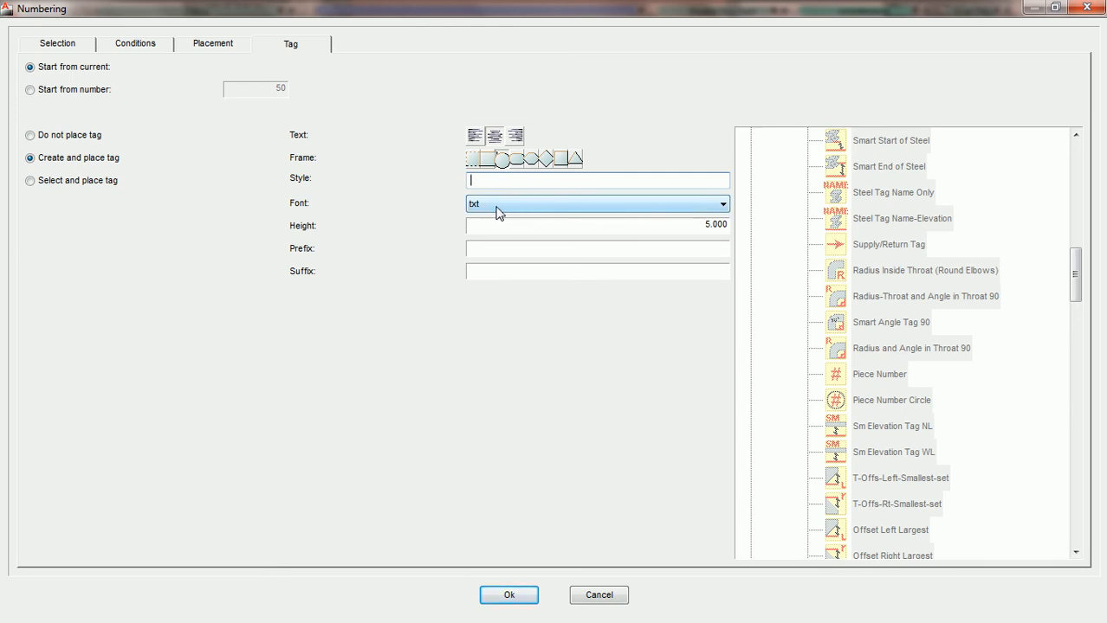
left_click(691, 227)
type("4")
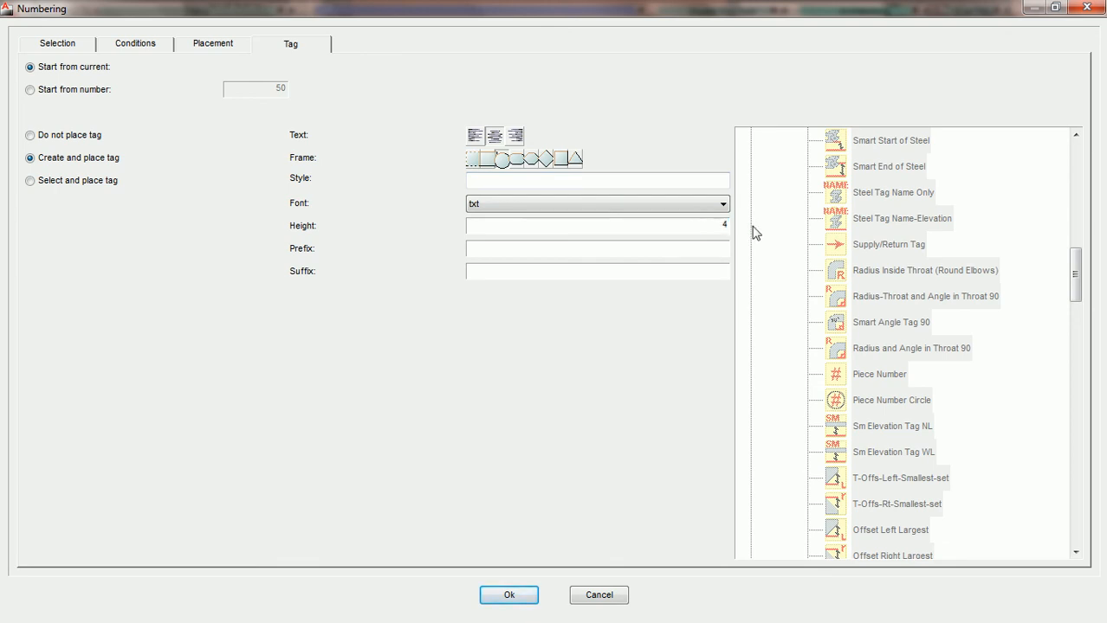
left_click(609, 248)
Try the text style name "g" for the tag, and clear it again
left_click(555, 181)
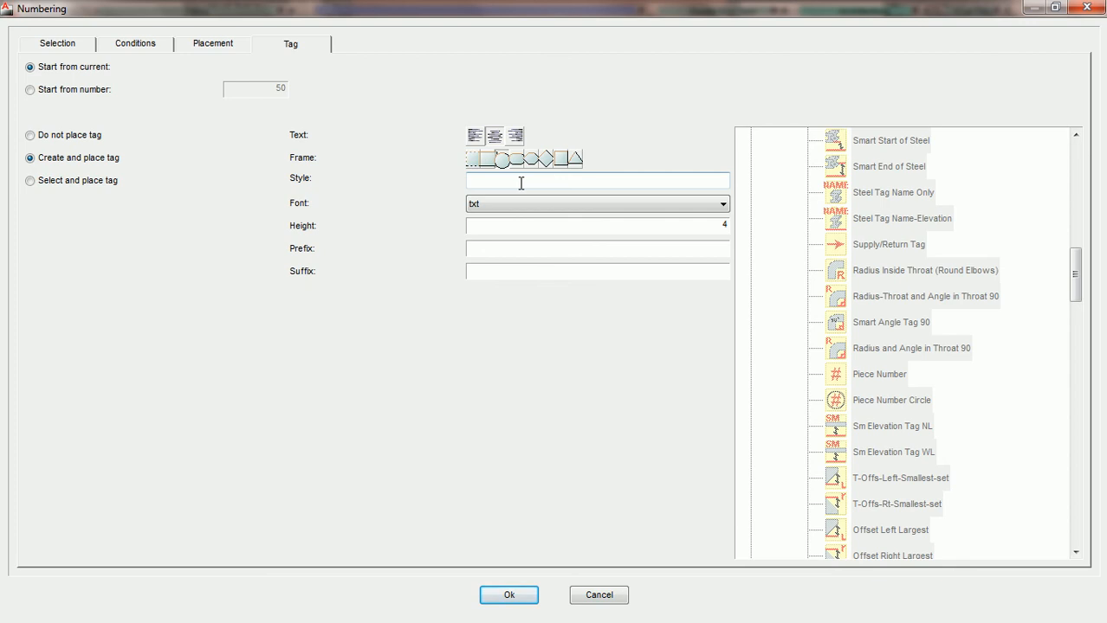
type("g")
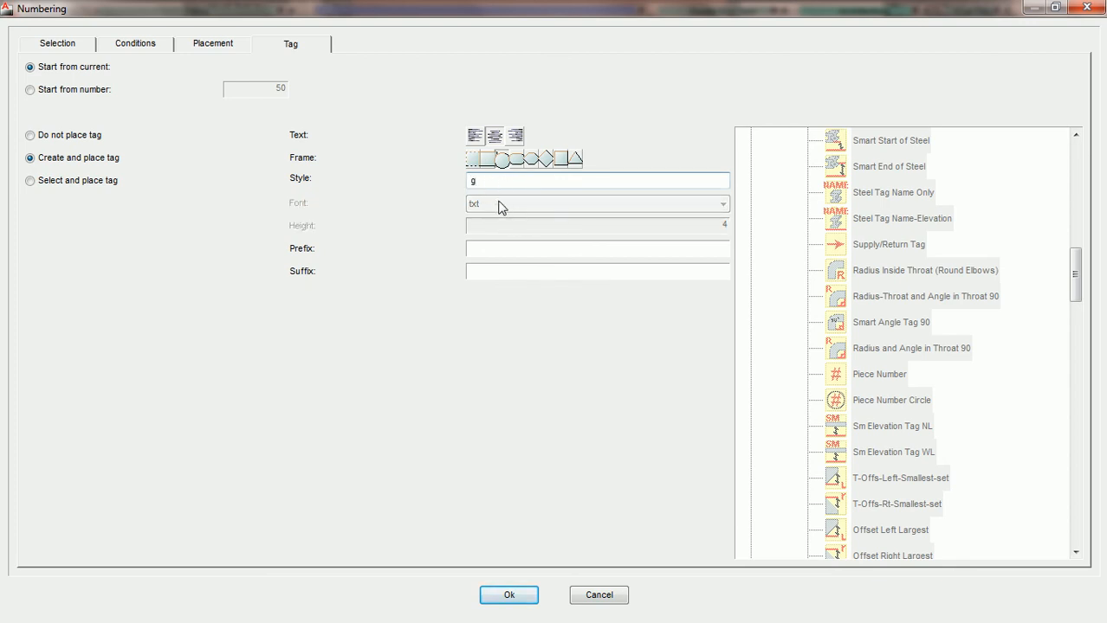
key("BackSpace")
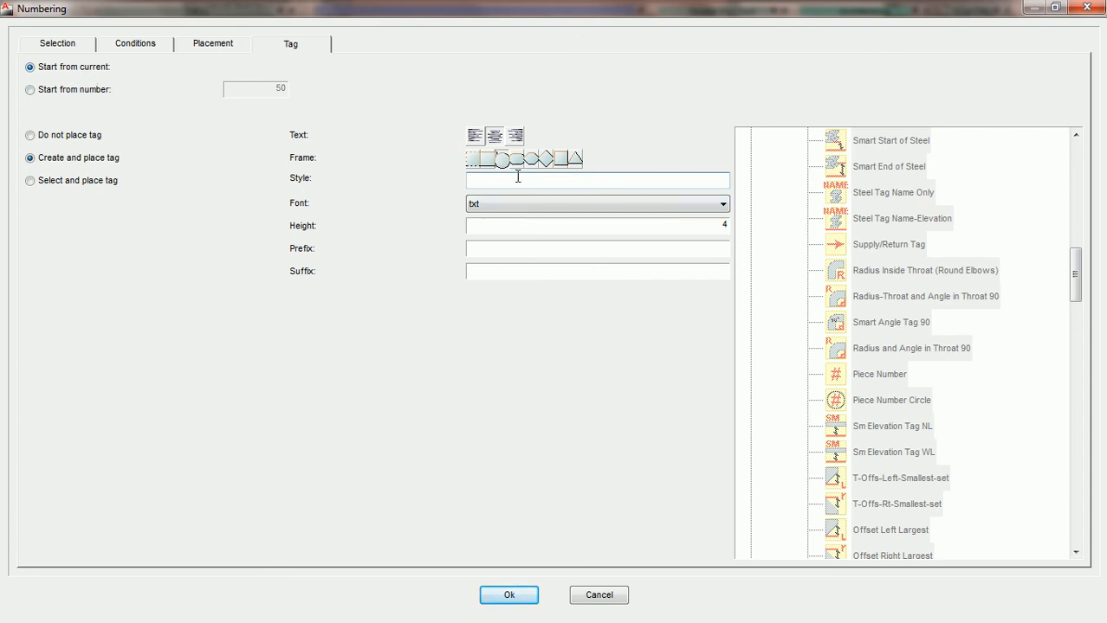
Number the duct line forward from its leftmost duct with the created tag, leaving its prefix and suffix empty
left_click(504, 276)
left_click(510, 596)
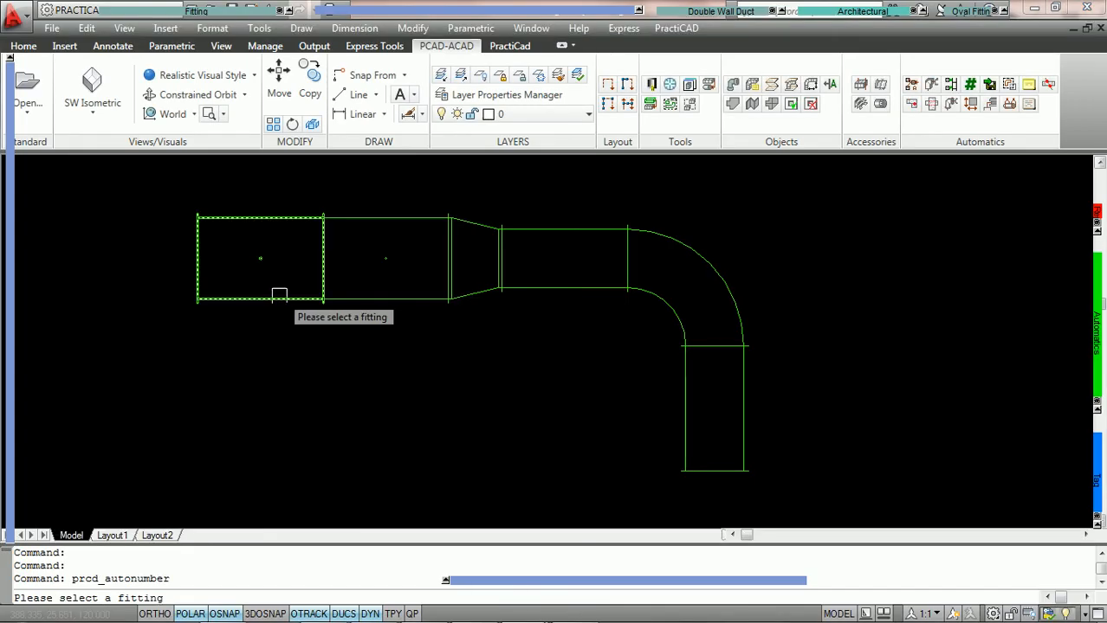
left_click(247, 299)
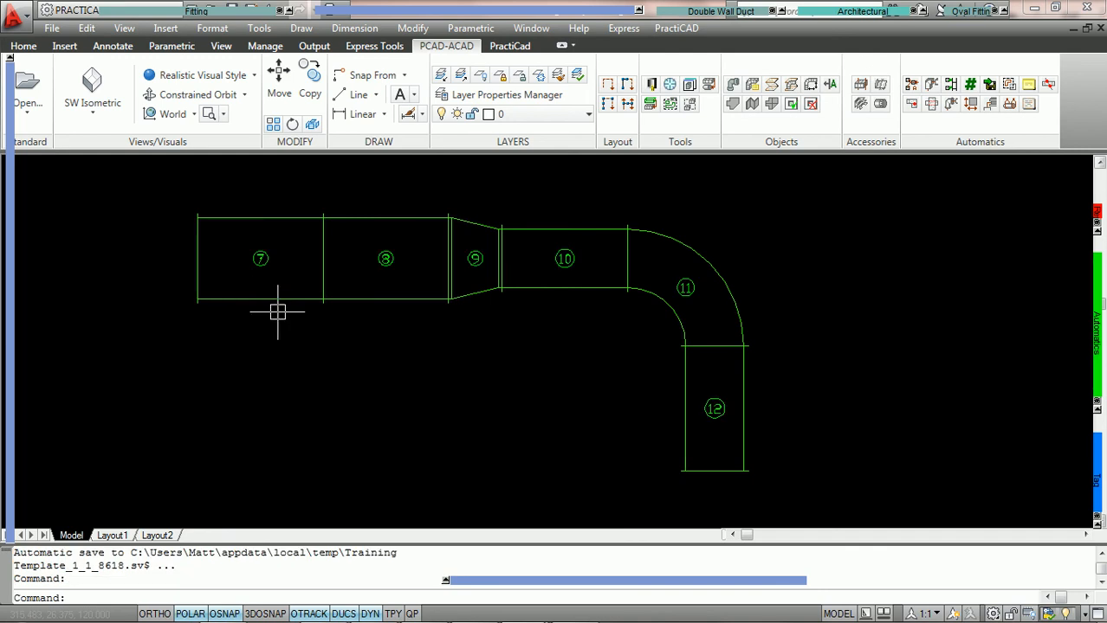
scroll(281, 285, "up", 1)
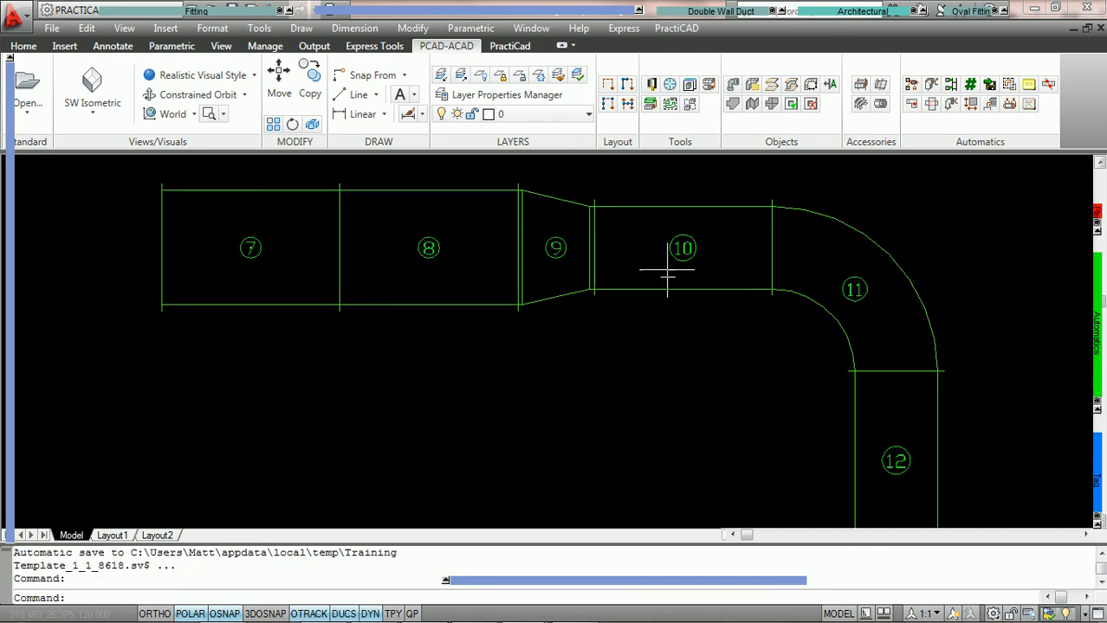
Set the automatic numbering to select and place a tag, choosing Piece Number Circle from the custom PractiCAD Tags
scroll(860, 376, "down", 2)
middle_click_drag(859, 375, 664, 326)
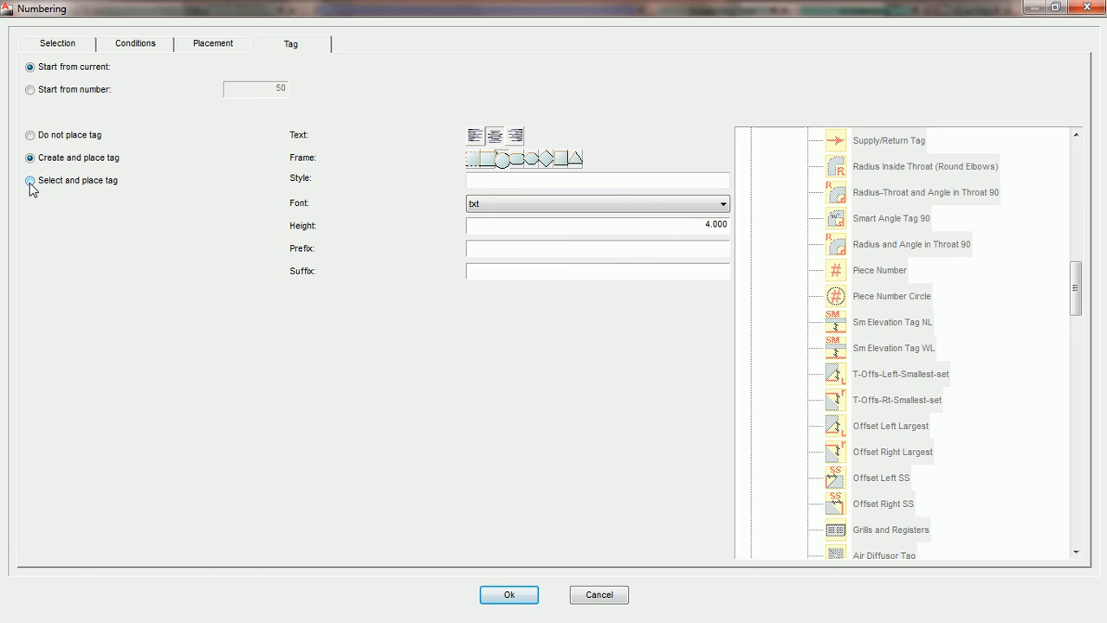
left_click(30, 182)
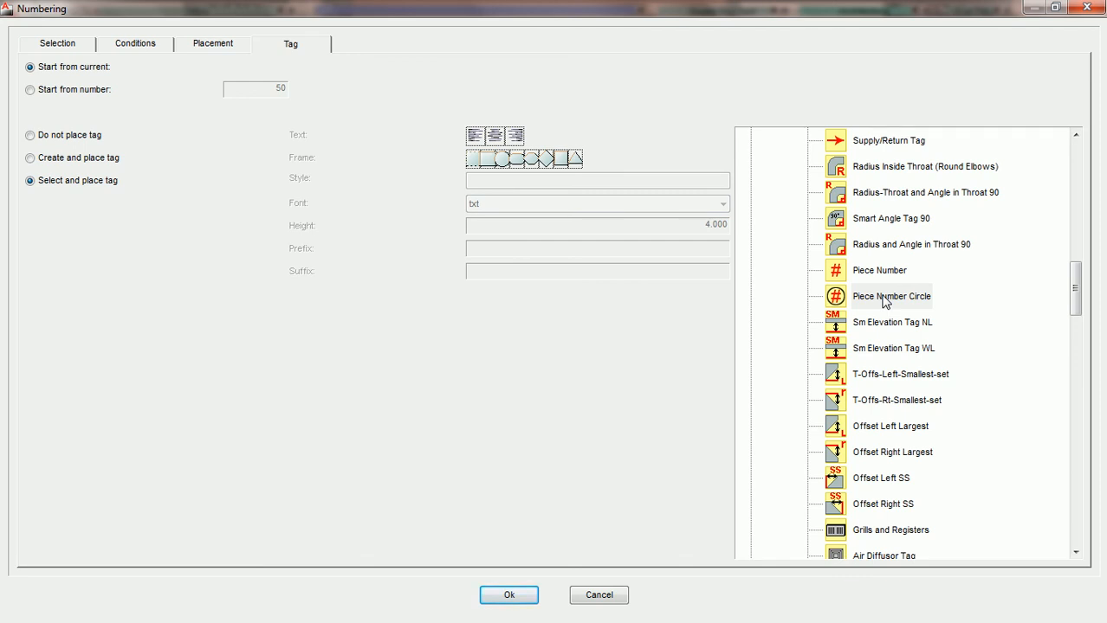
left_click_drag(1075, 277, 1075, 170)
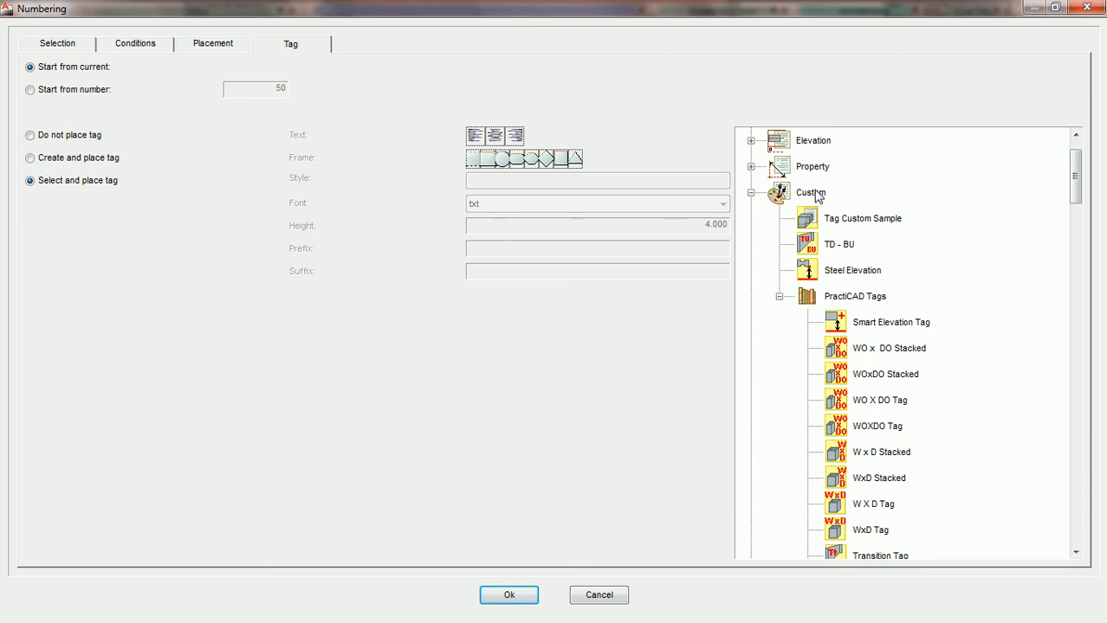
left_click(780, 298)
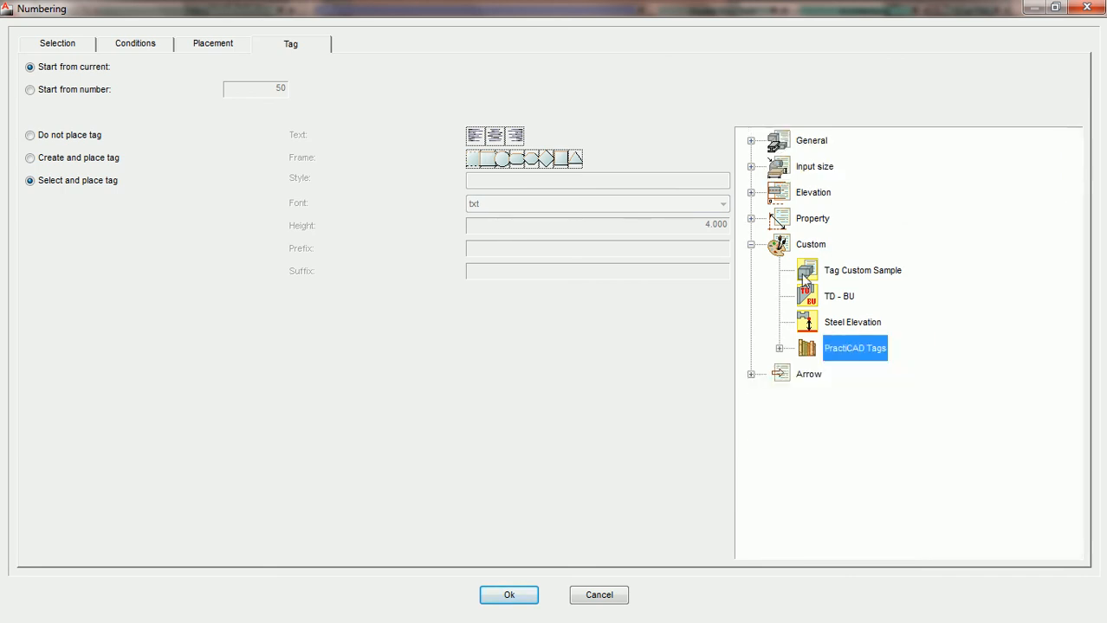
left_click(781, 349)
scroll(952, 271, "down", 8)
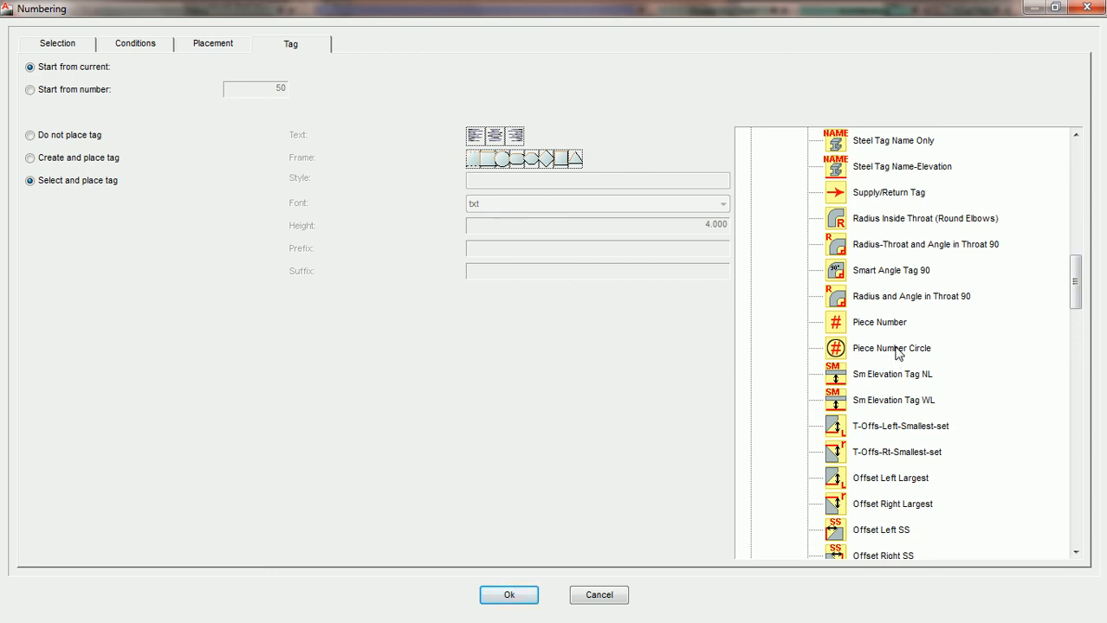
left_click(879, 354)
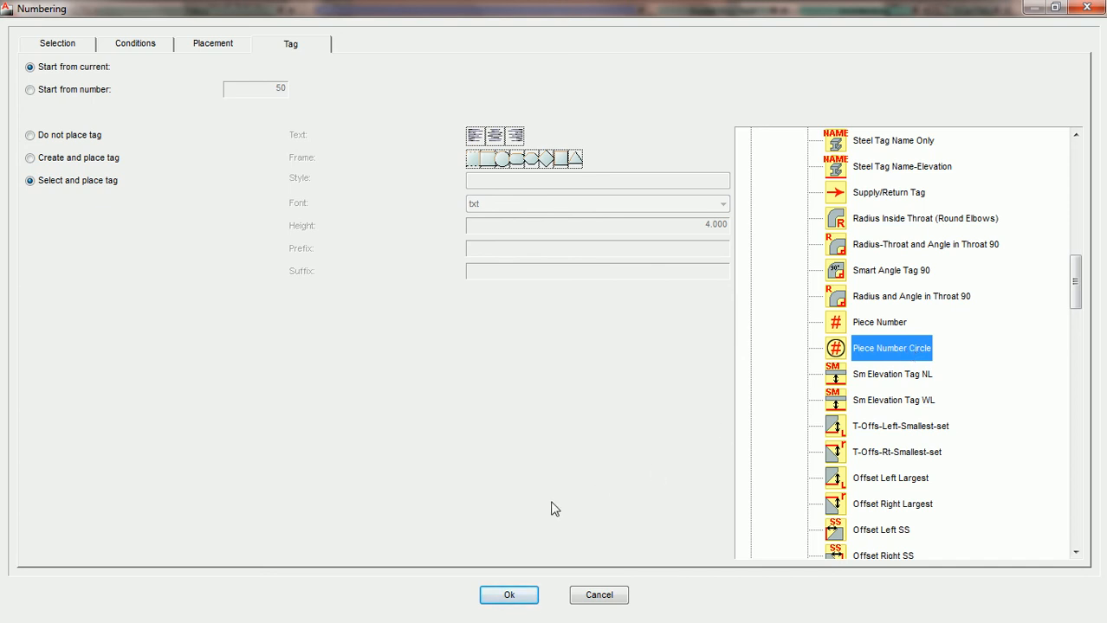
Number the duct line from its leftmost duct with the selected tag, continuing from the current number
left_click(511, 597)
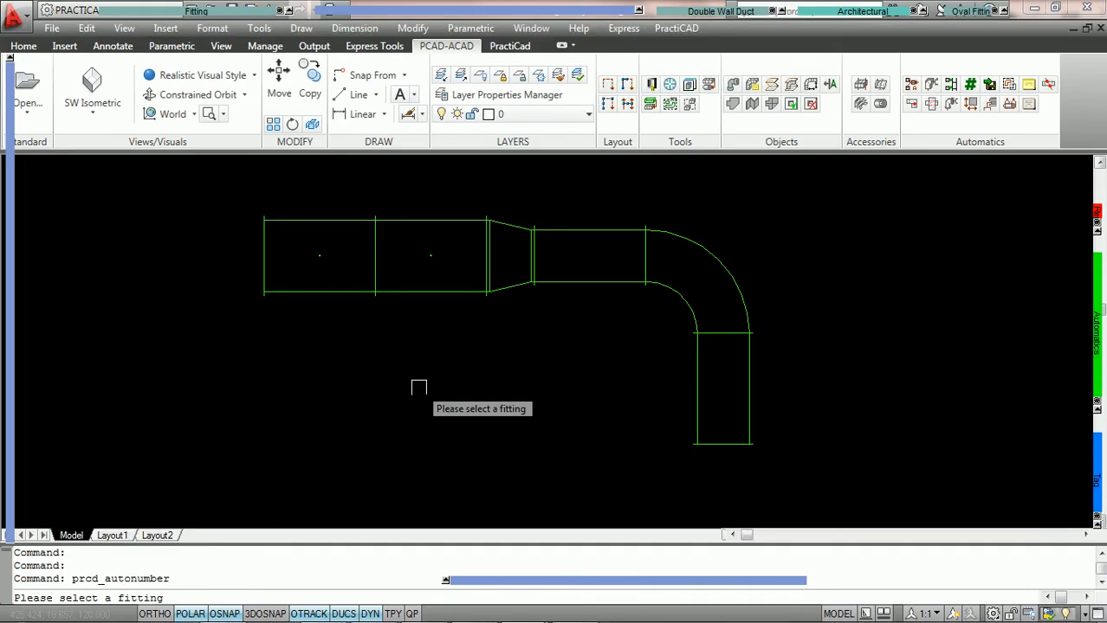
left_click(316, 292)
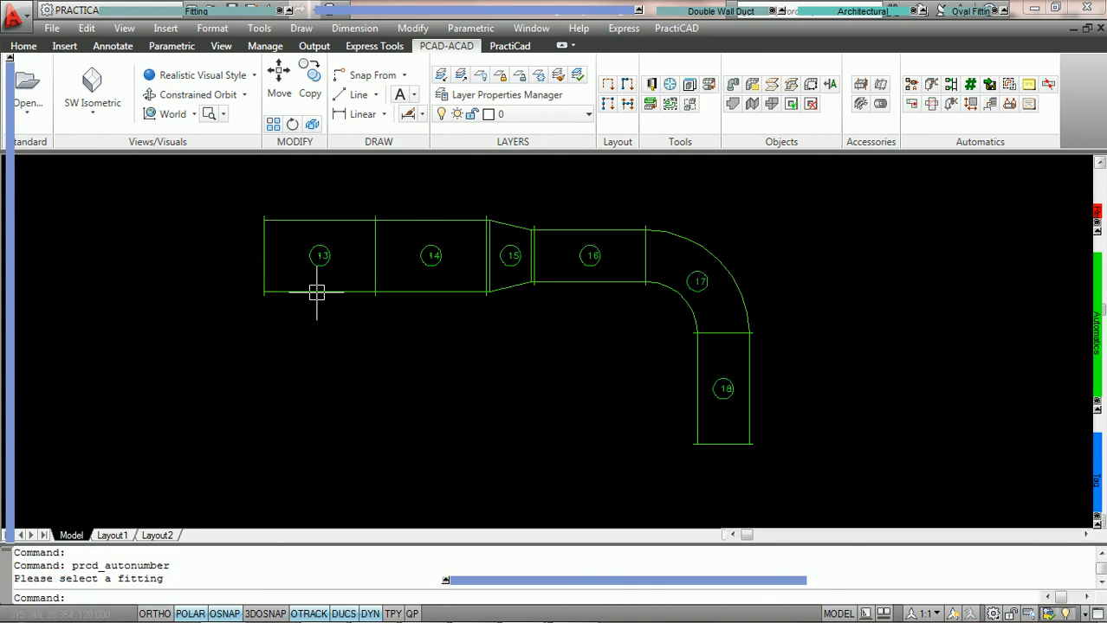
Open the properties of the piece number tag on the transition between the straight ducts
scroll(310, 287, "up", 2)
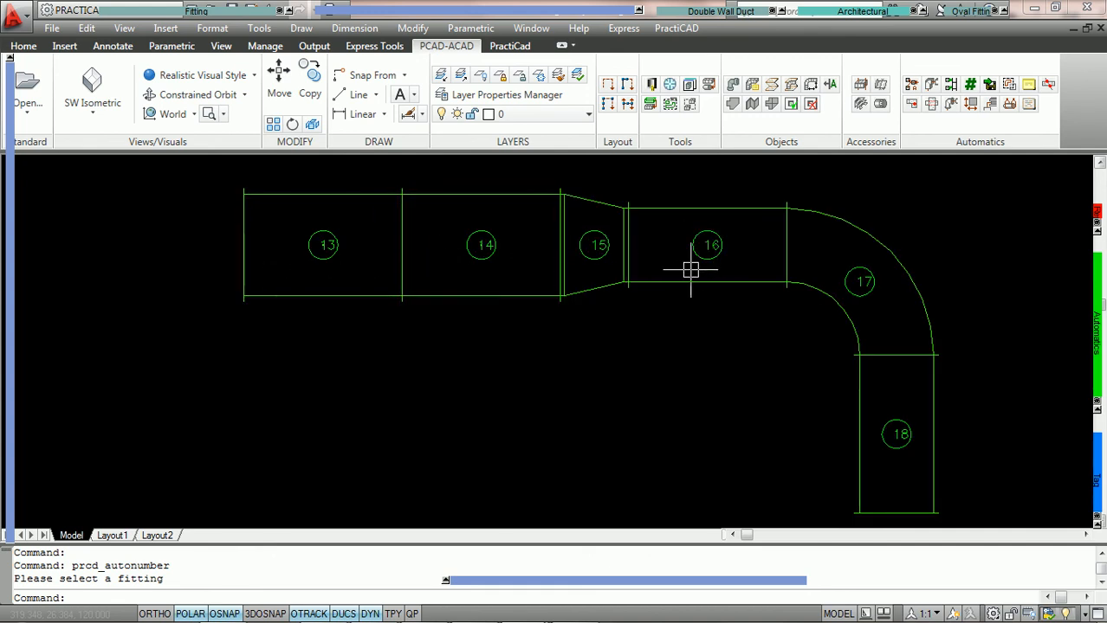
middle_click_drag(709, 252, 580, 243)
left_click(464, 253)
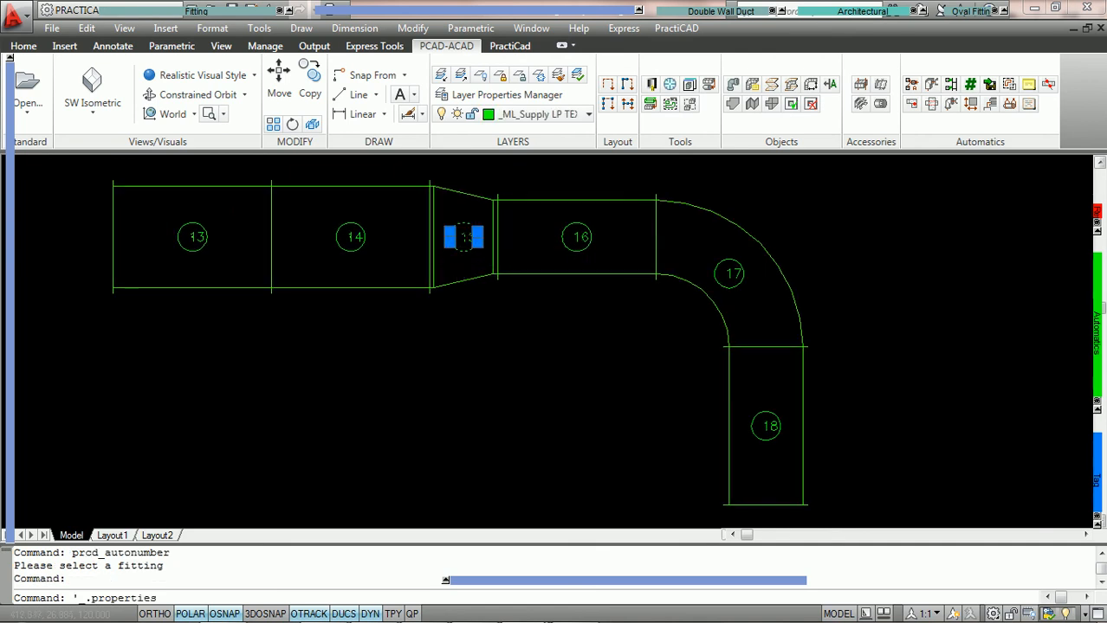
double_click(464, 253)
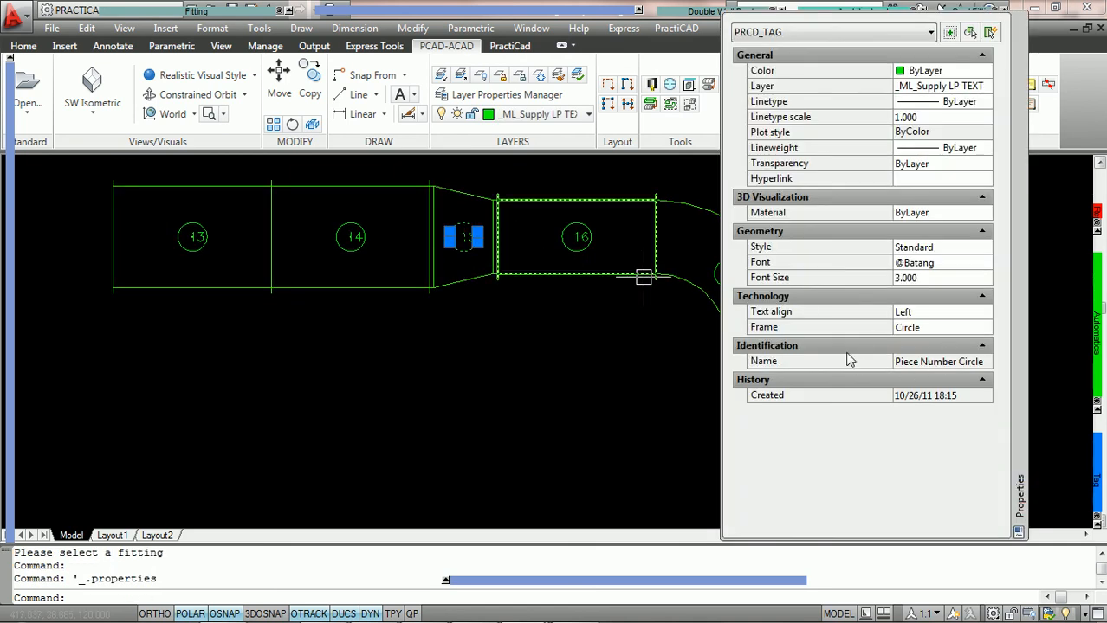